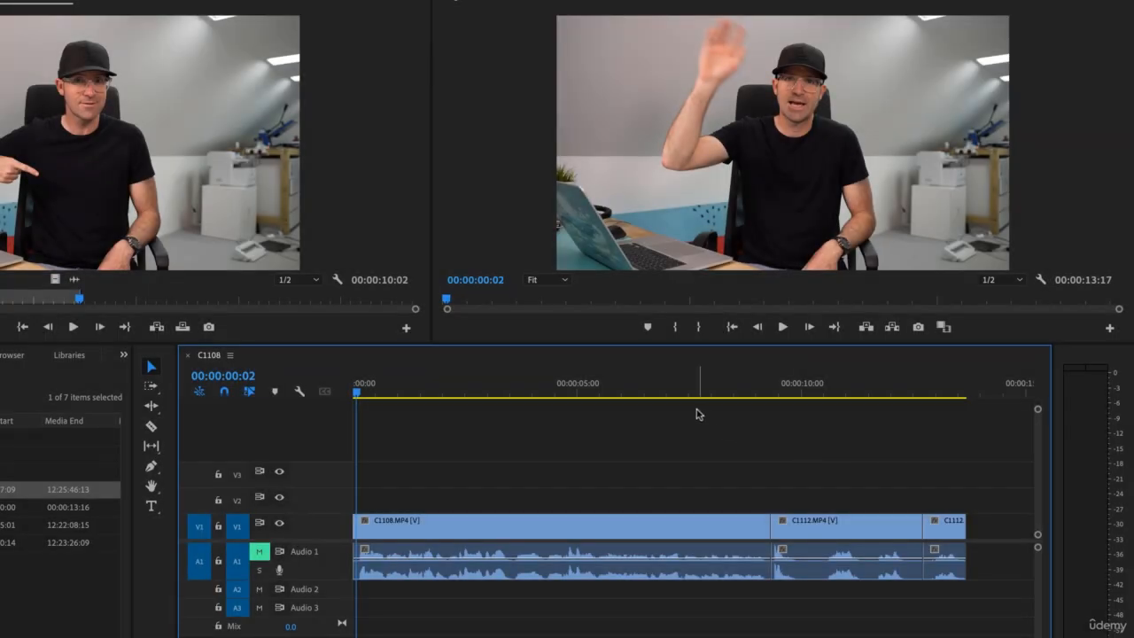
Unmute the Audio 1 track and play the sequence from about 00:00:08:10.
mouse_move(714, 390)
mouse_down()
mouse_move(769, 395)
mouse_move(731, 399)
mouse_up()
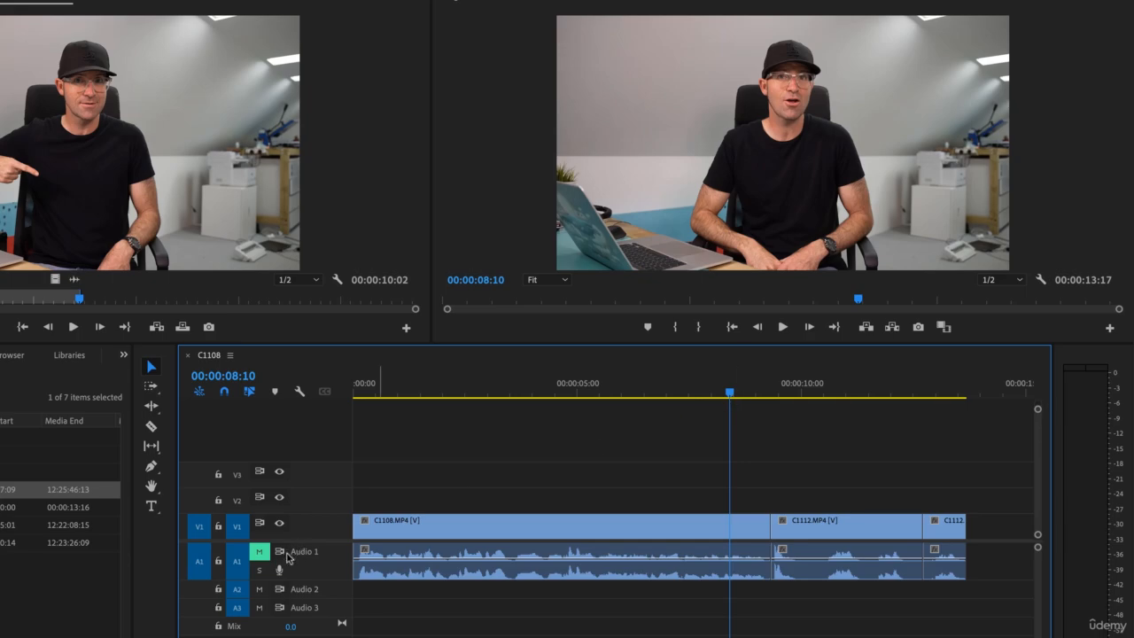
click(259, 551)
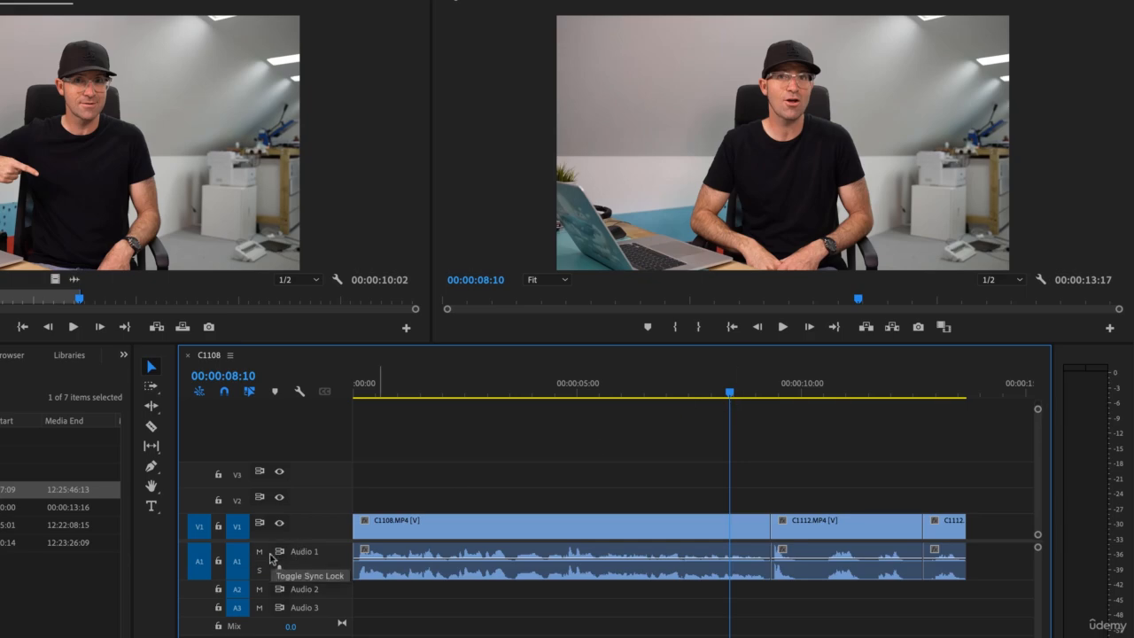
key(space)
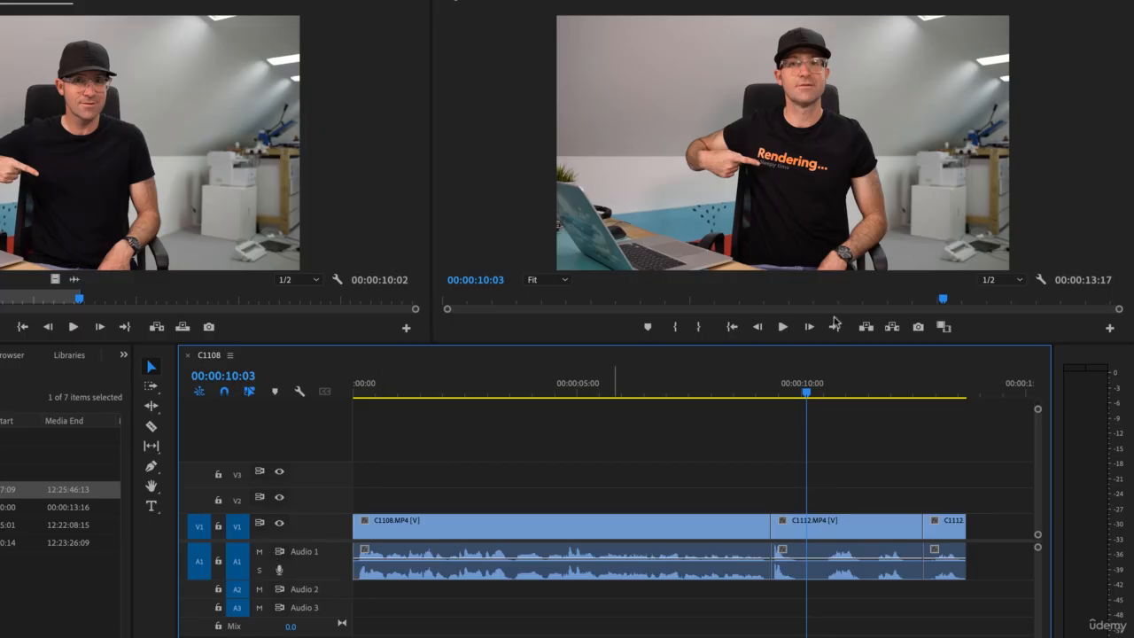
Zoom into the cut between C1108 and C1112 and step frame by frame around the edit point.
drag(806, 392, 761, 395)
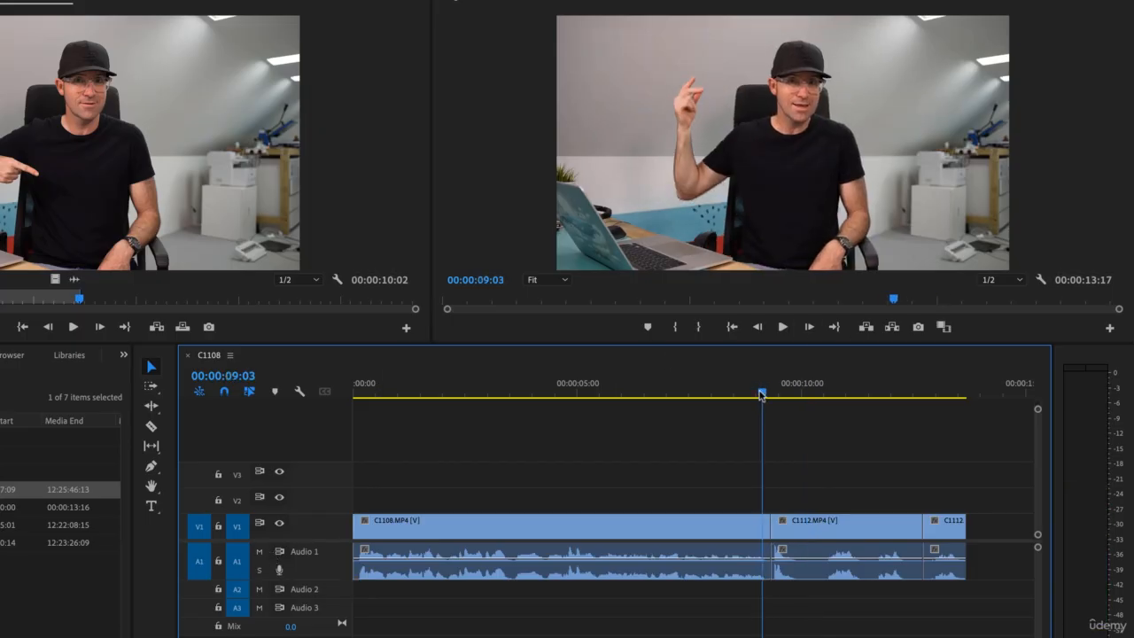
key(=)
key(=)
key(=)
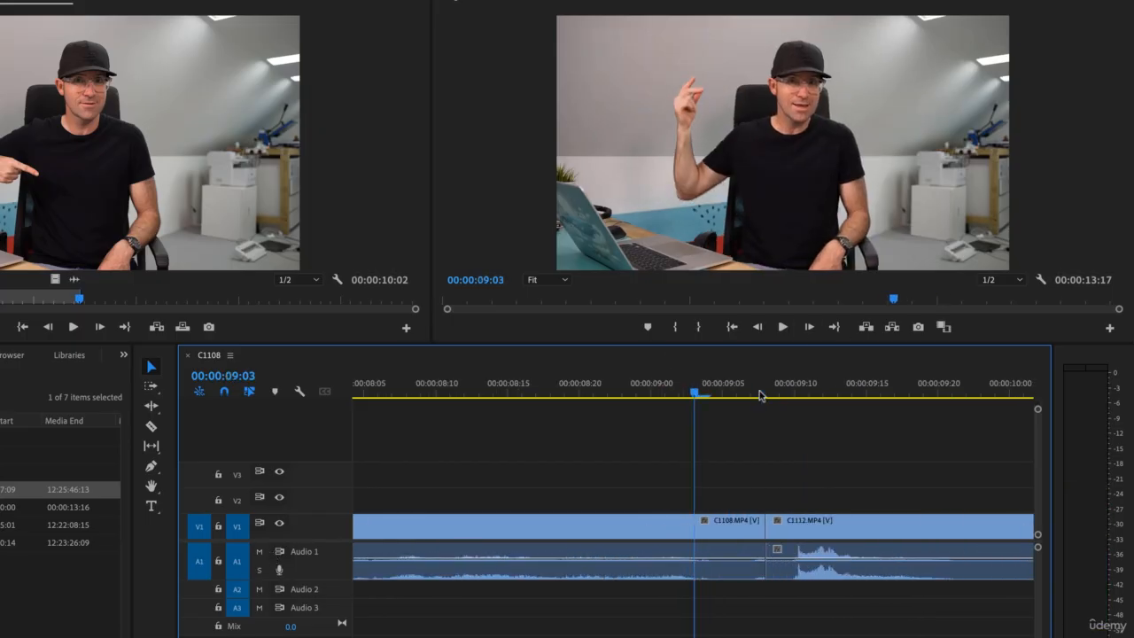
key(Right)
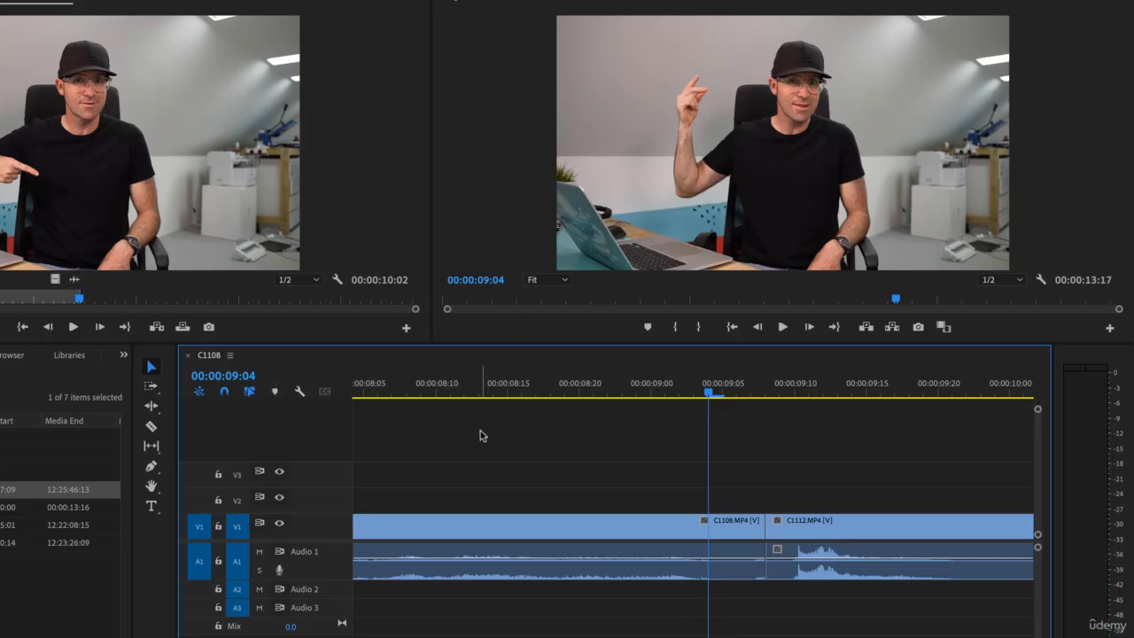
key(Right)
key(Right)
key(Left)
key(Left)
key(Left)
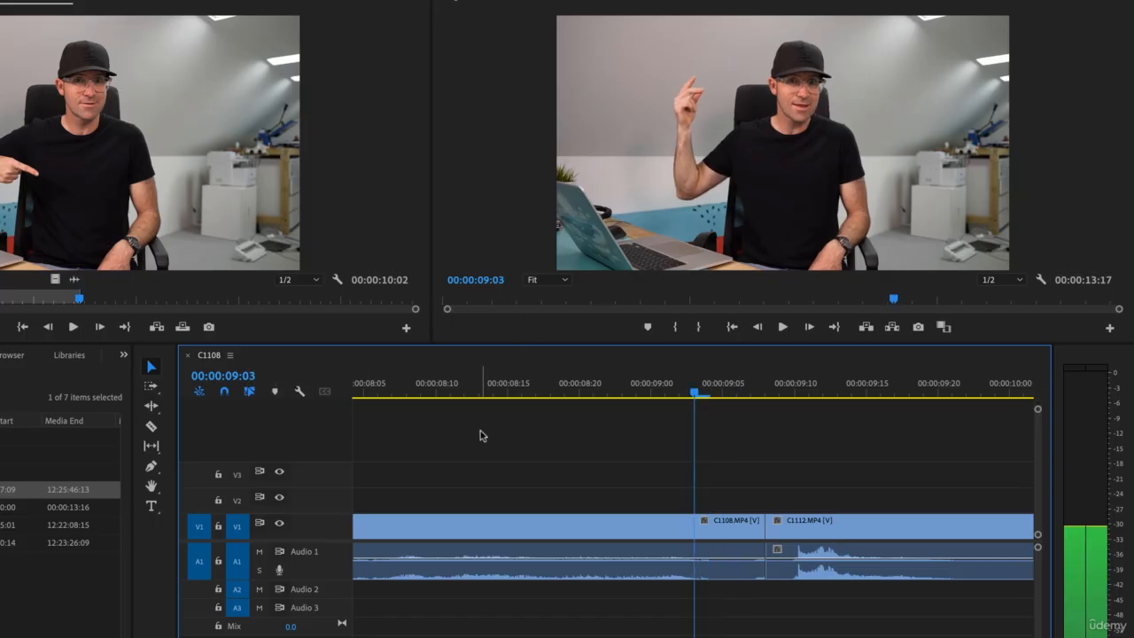
key(Right)
key(Right)
key(Right)
key(Right)
key(Right)
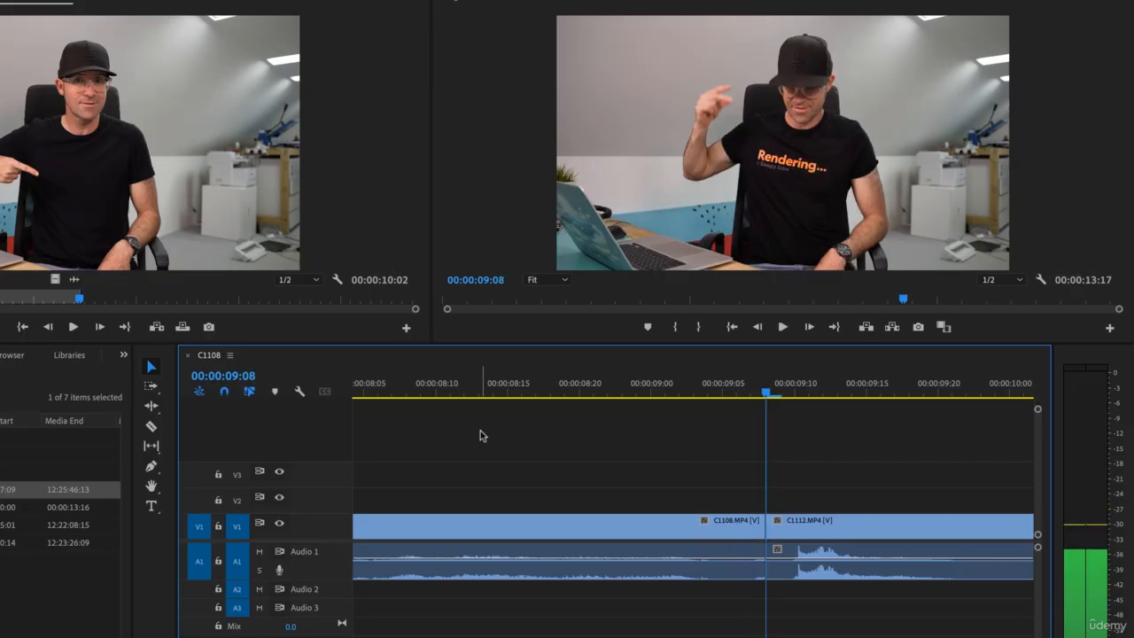
Move the C1112 clip later and extend the end of C1108 to about 00:00:09:12.
drag(822, 533, 938, 534)
drag(764, 527, 820, 532)
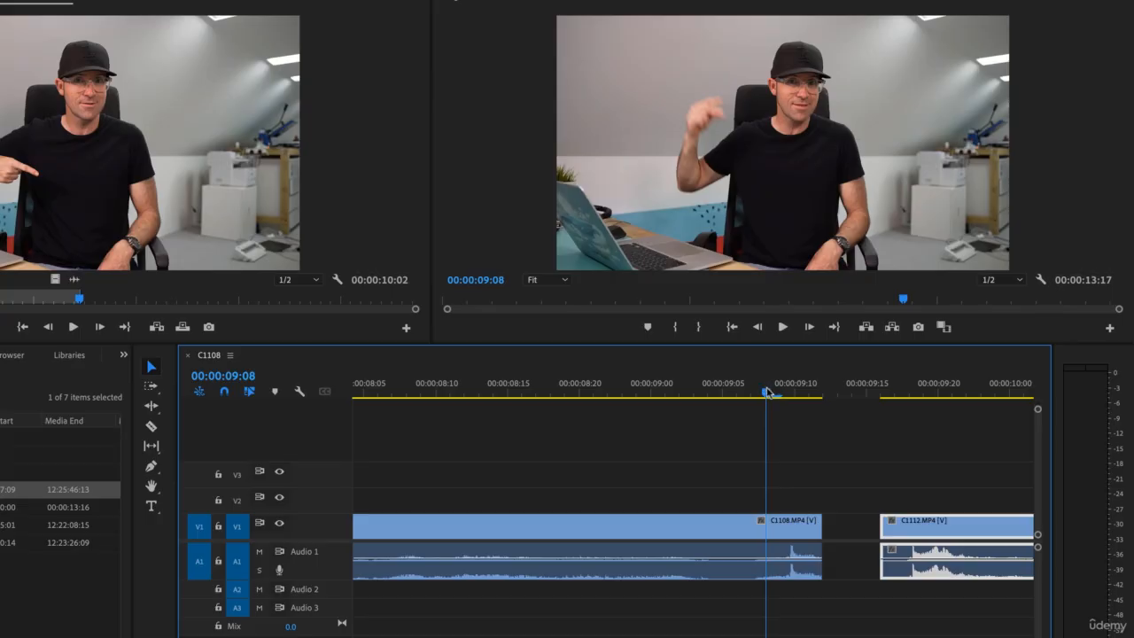
Ripple-trim the end of C1108 to the playhead at 00:00:09:09.
key(space)
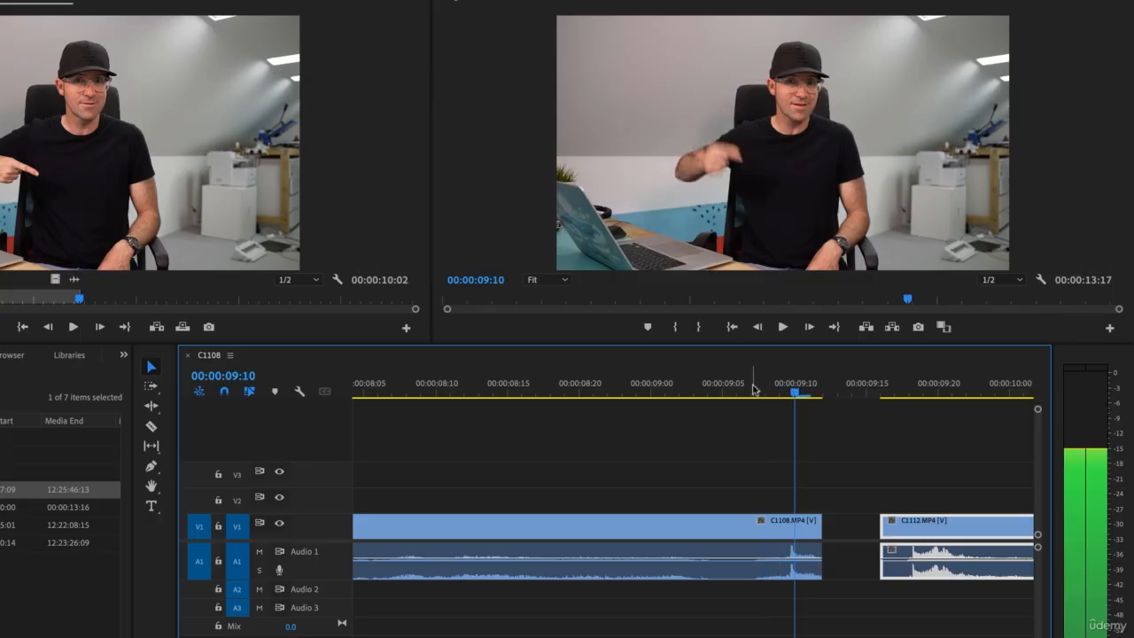
key(Left)
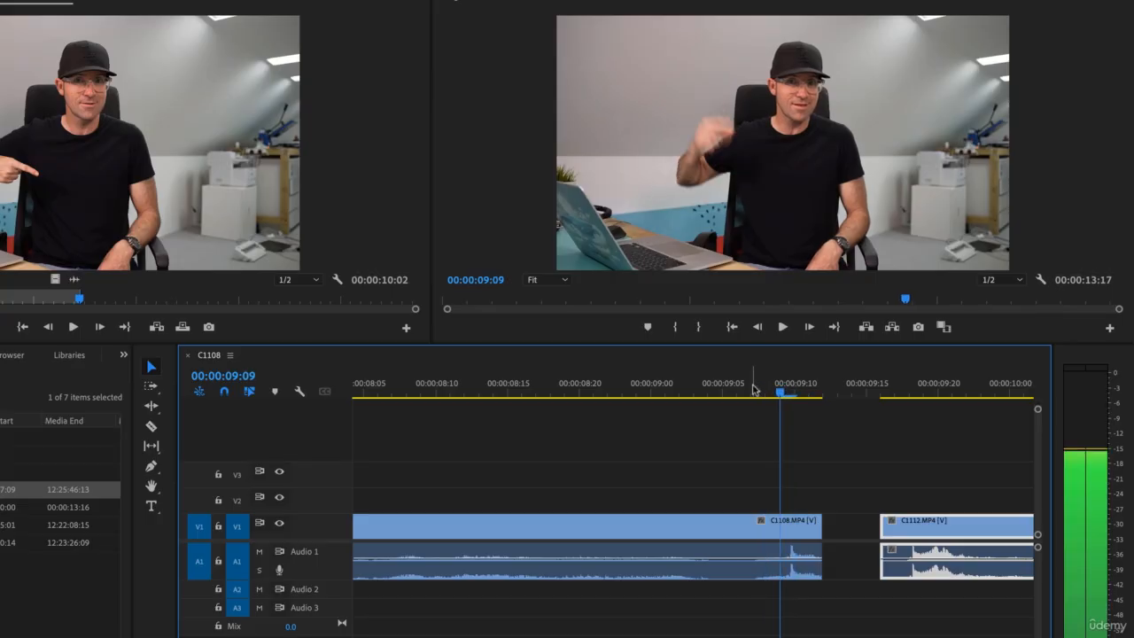
key(w)
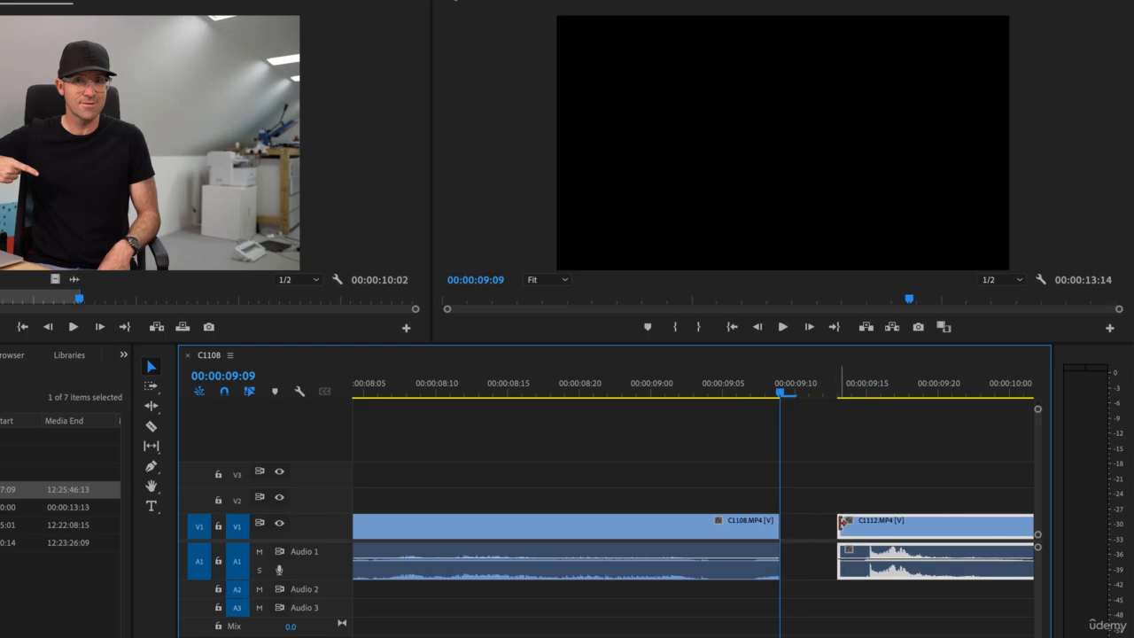
Move C1112 back against C1108 to close the gap and play the new cut.
drag(841, 507, 780, 518)
click(823, 385)
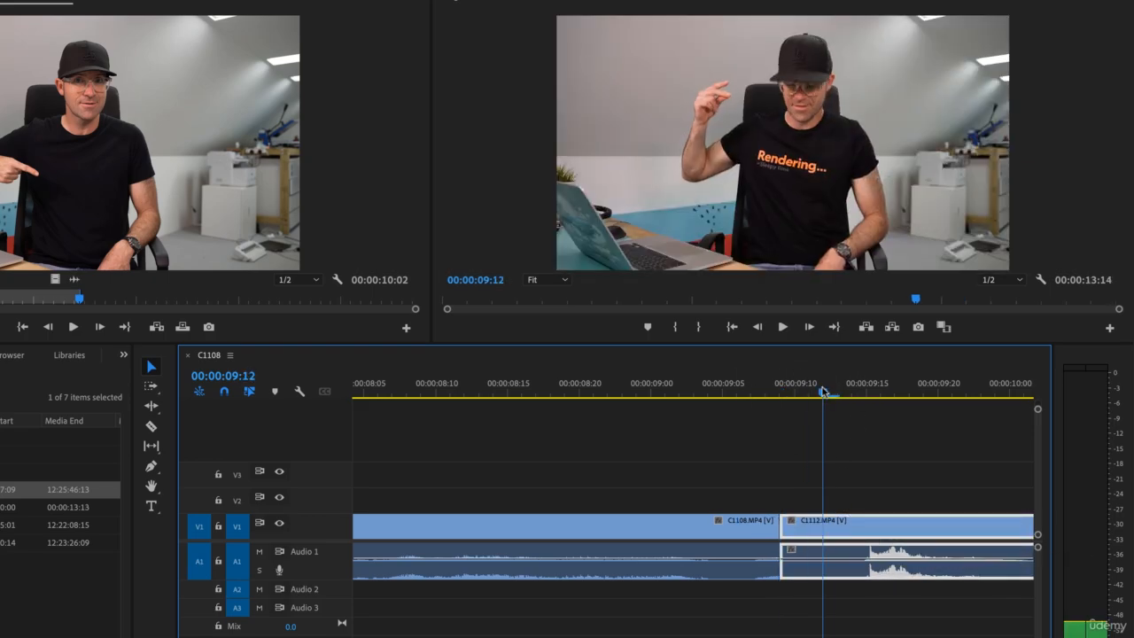
key(Right)
key(Right)
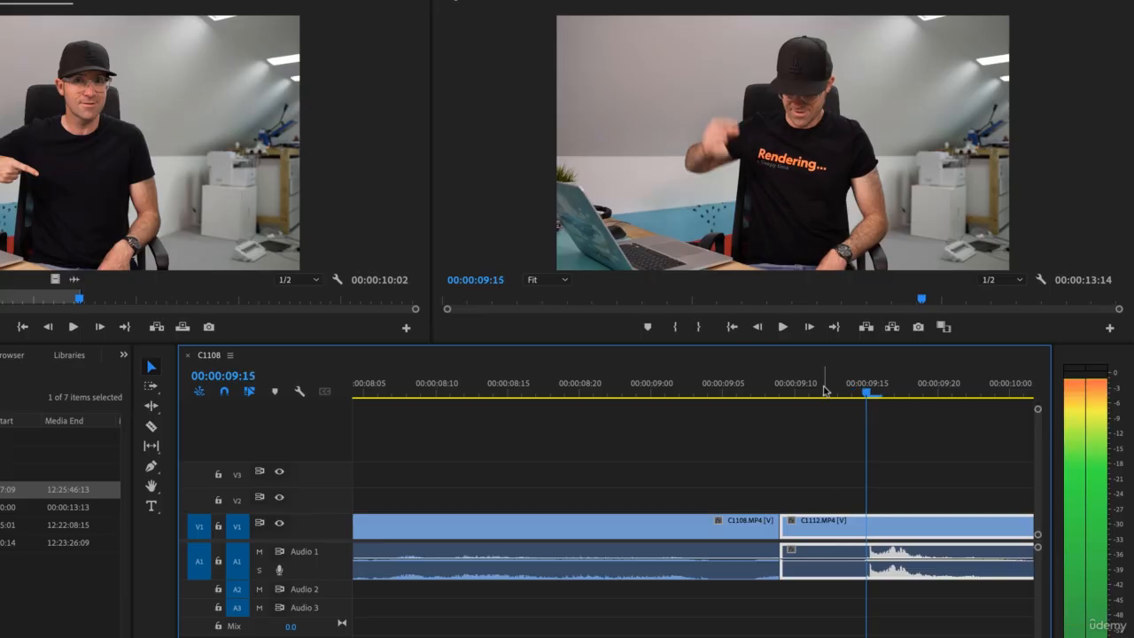
key(Up)
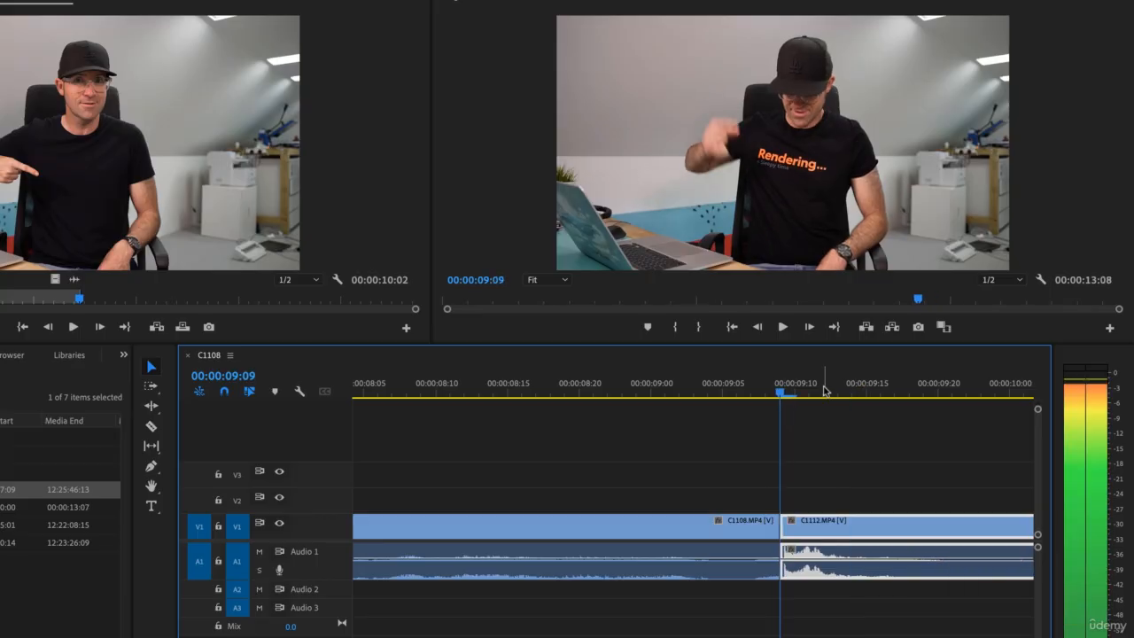
click(722, 390)
key(space)
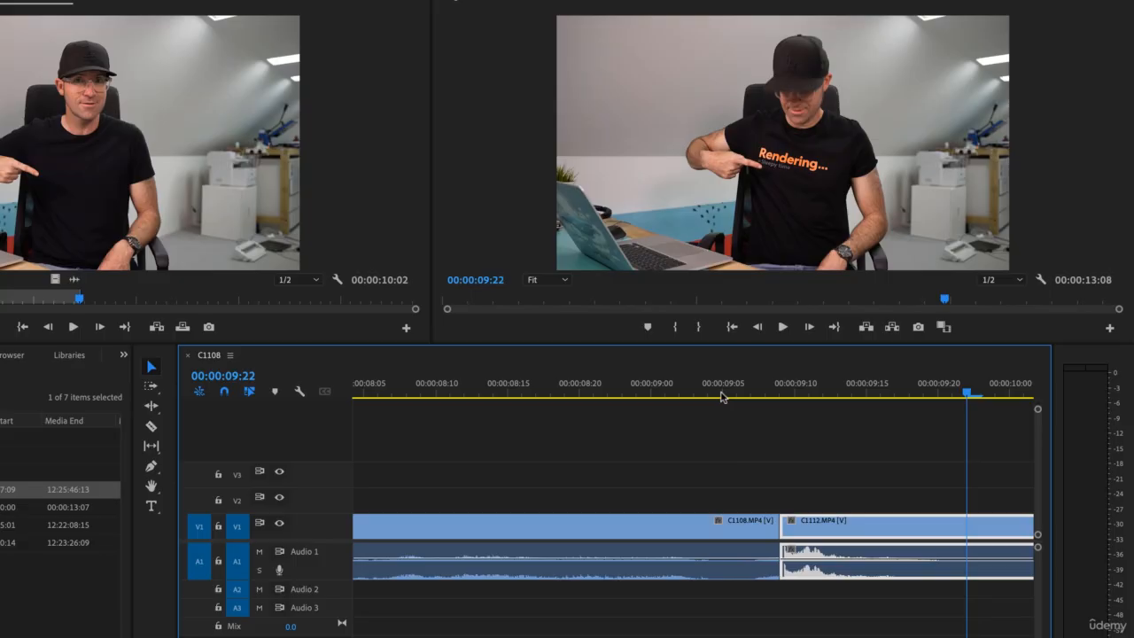
Select the final clip segment at the sequence end and add an opacity keyframe at 16% on its last frame 00:00:13:07.
key(minus)
key(minus)
key(minus)
key(minus)
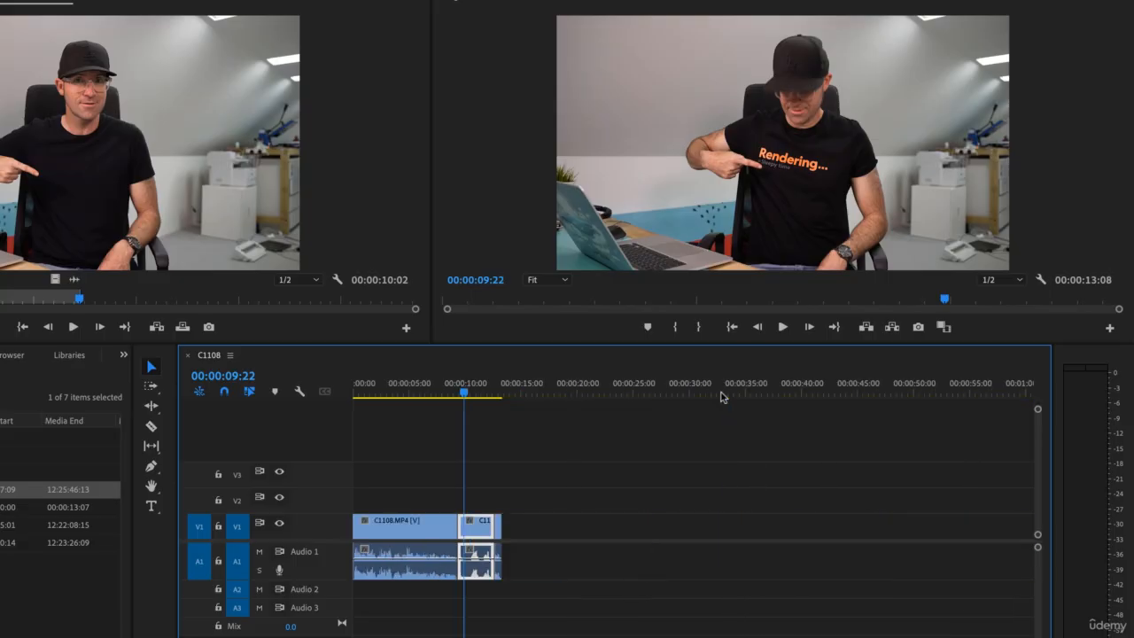
drag(464, 392, 502, 396)
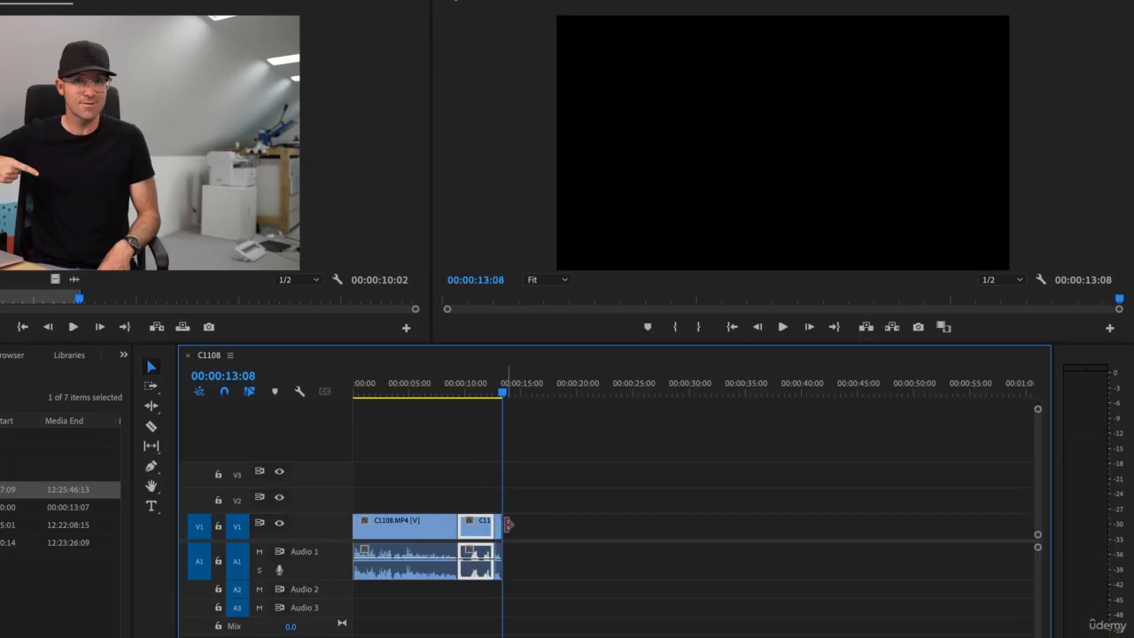
key(equal)
key(equal)
key(equal)
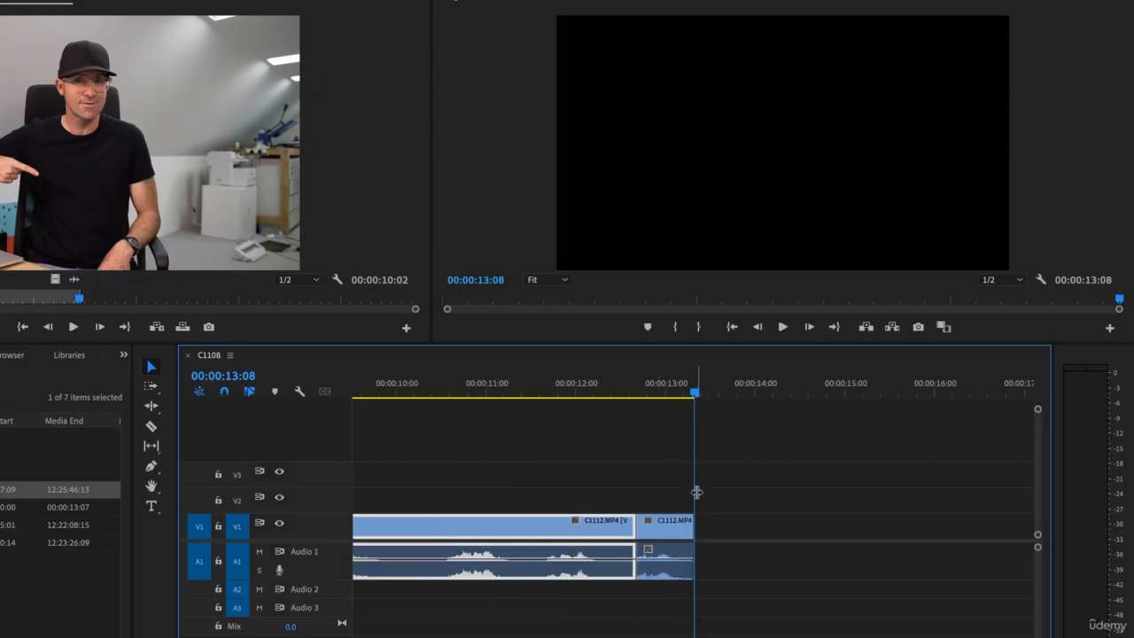
mouse_move(693, 403)
mouse_down()
mouse_move(672, 403)
mouse_move(693, 403)
mouse_up()
key(Left)
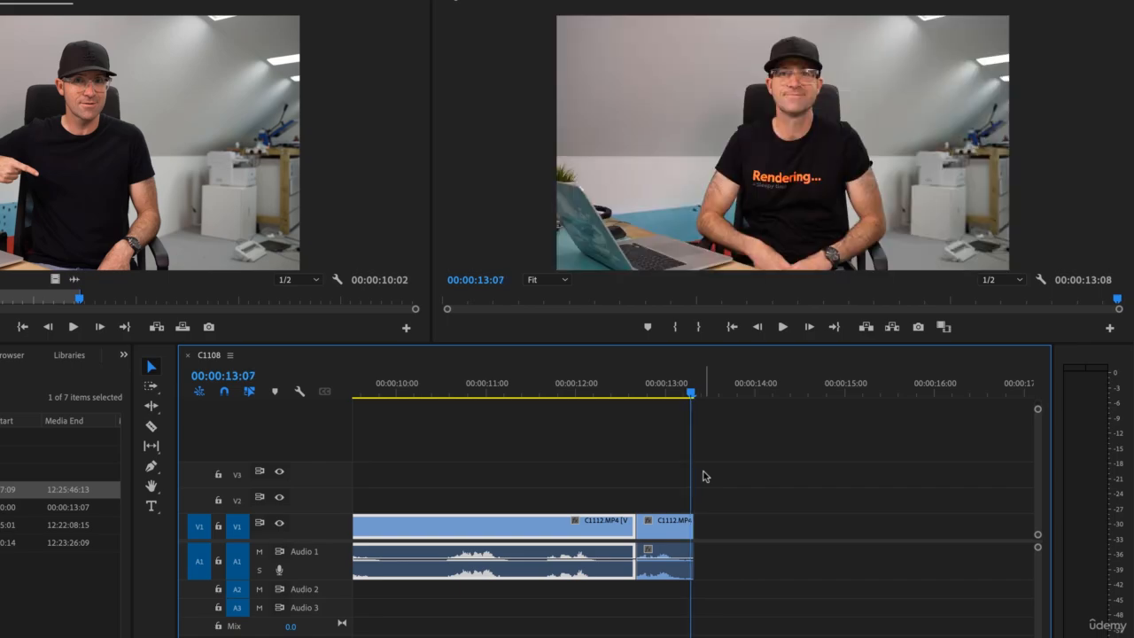
click(666, 535)
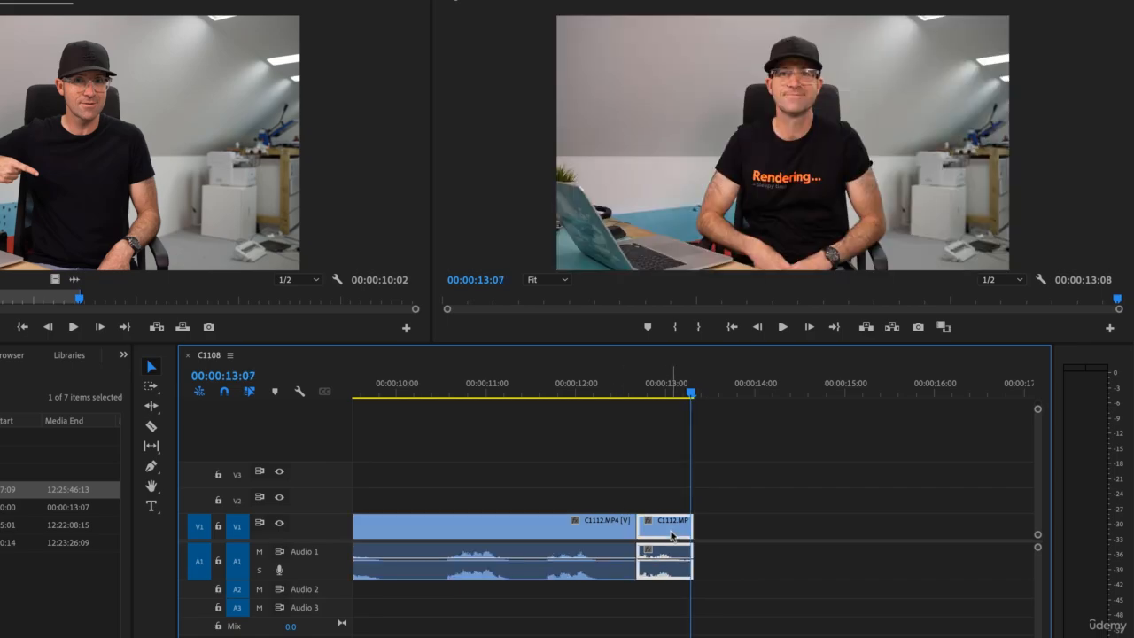
click(696, 394)
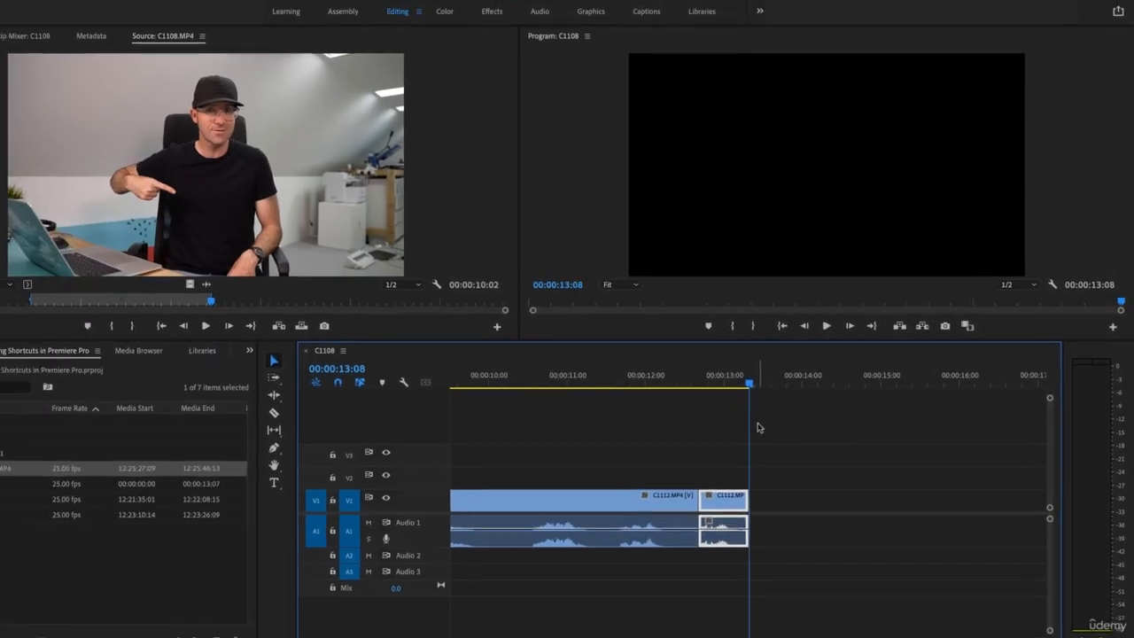
click(27, 61)
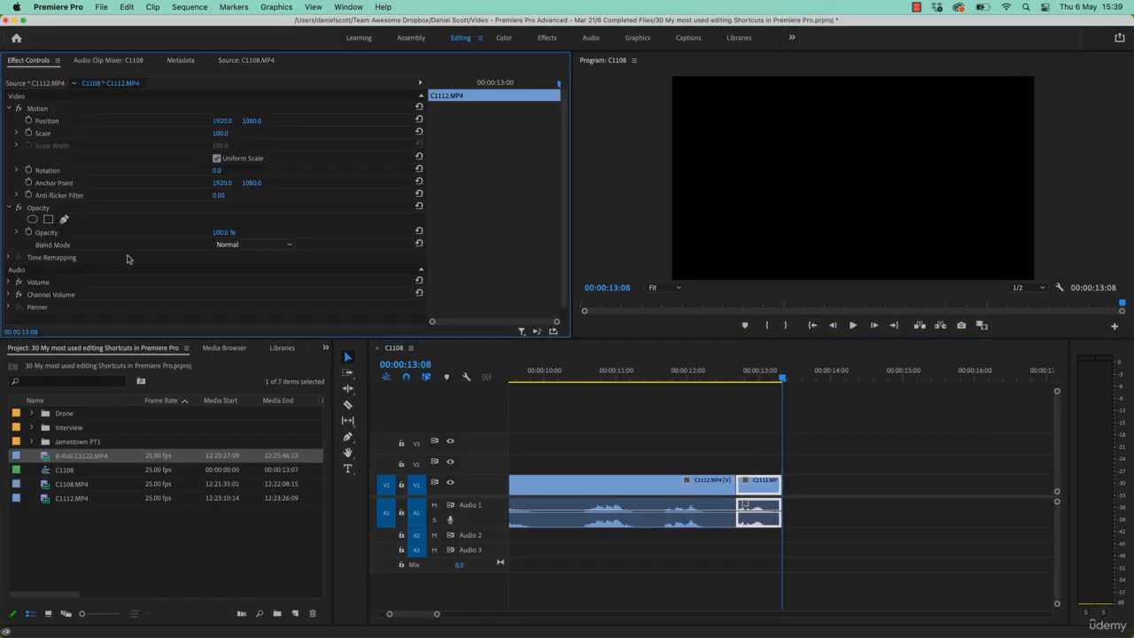
click(28, 232)
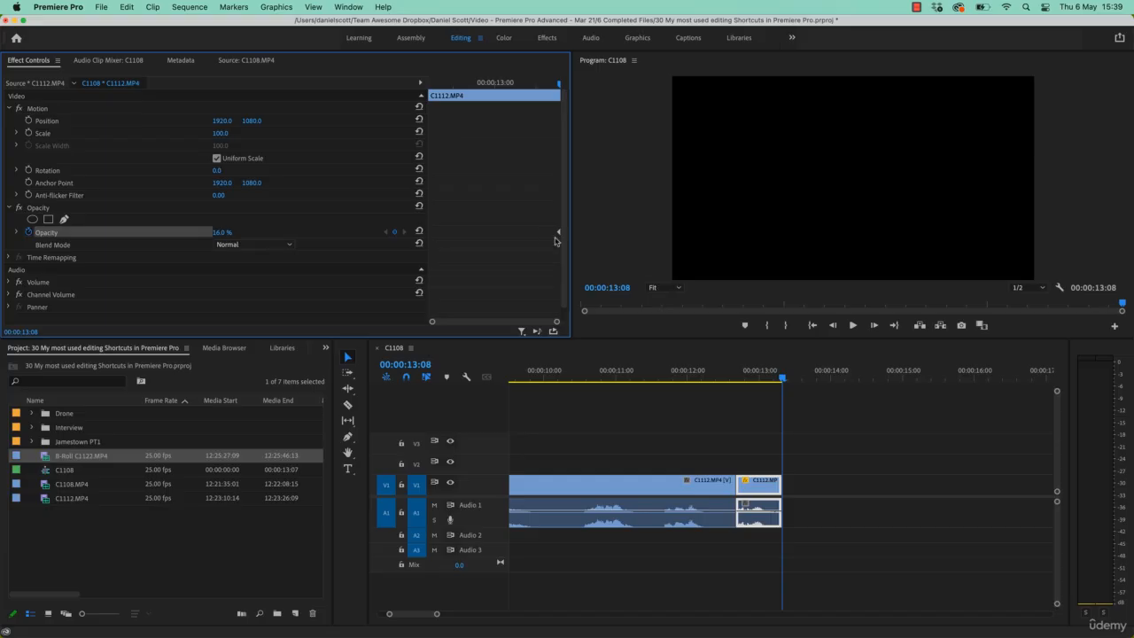
Step through the end of the sequence in five-frame and single-frame jumps to review the fade.
key(Left)
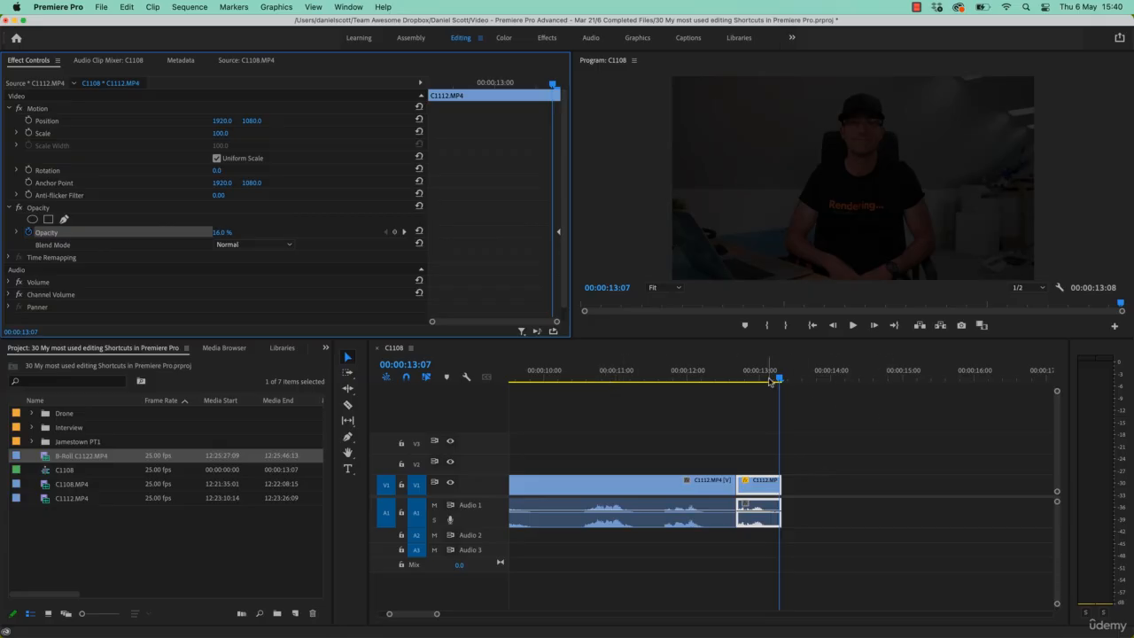
key(shift+Left)
key(shift+Left)
key(shift+Left)
key(shift+Left)
key(shift+Left)
key(shift+Left)
key(shift+Left)
key(shift+Left)
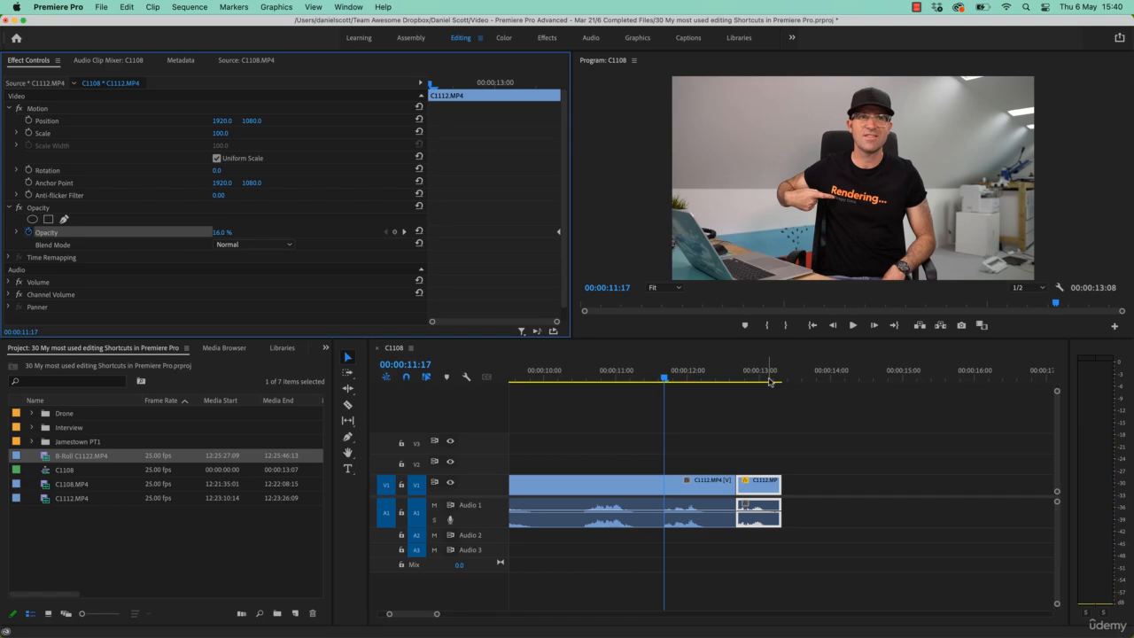
key(shift+Right)
key(shift+Right)
click(664, 379)
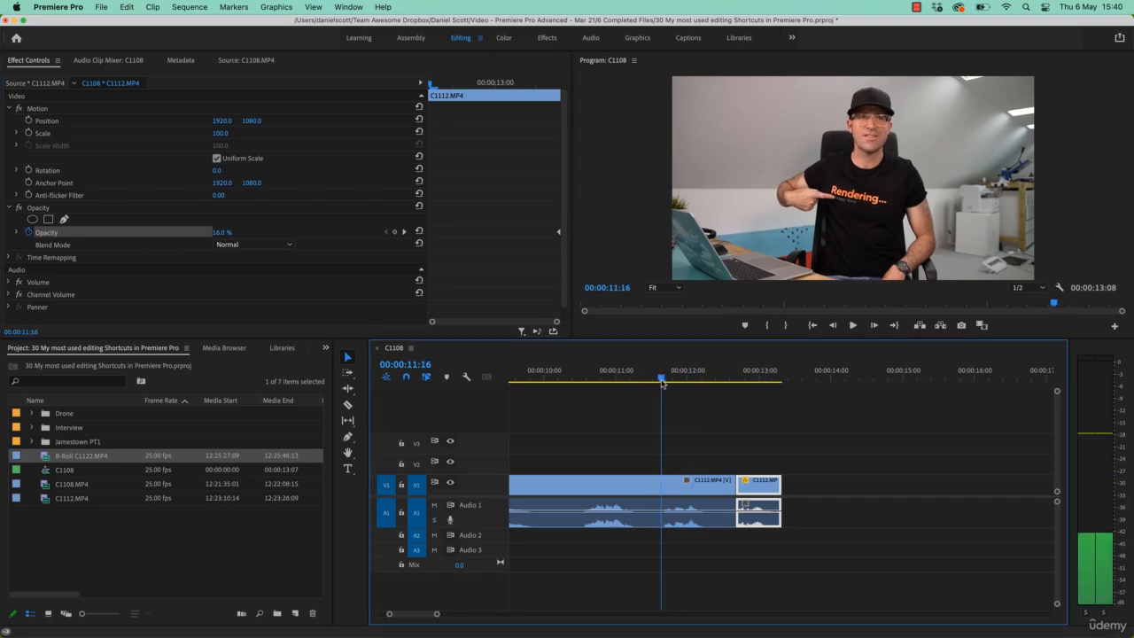
key(shift+Right)
key(shift+Right)
key(shift+Right)
key(shift+Right)
key(shift+Right)
key(shift+Right)
key(Up)
key(Down)
key(shift+Left)
key(shift+Left)
key(shift+Left)
key(shift+Left)
key(shift+Left)
key(shift+Left)
key(shift+Left)
key(shift+Left)
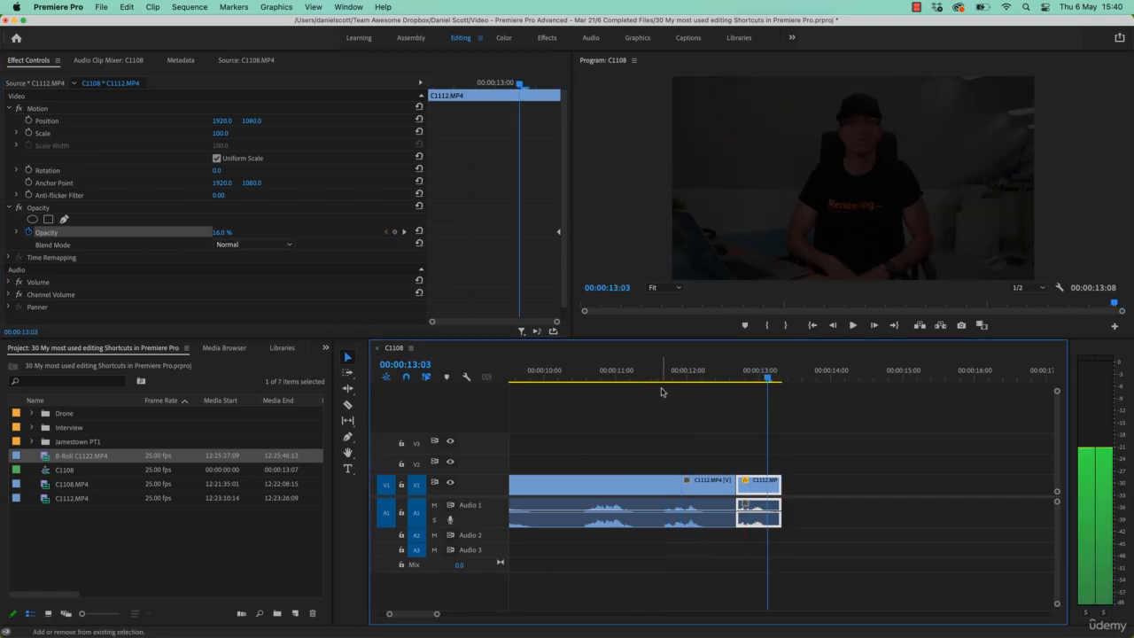
key(shift+Right)
key(shift+Right)
key(shift+Right)
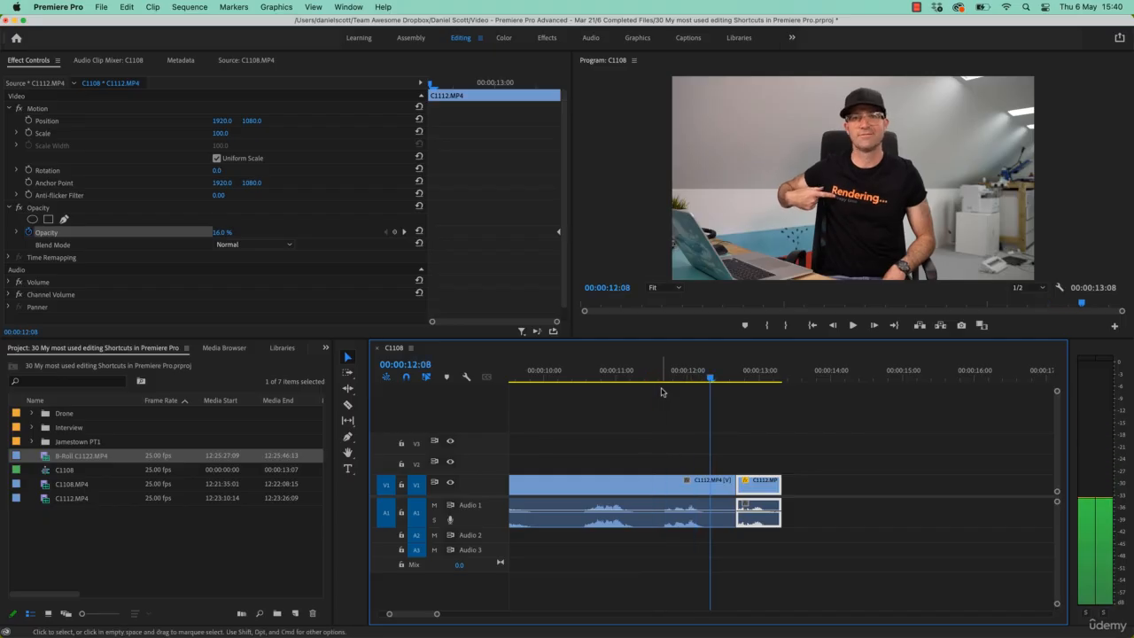
key(Right)
key(Right)
key(Left)
key(Left)
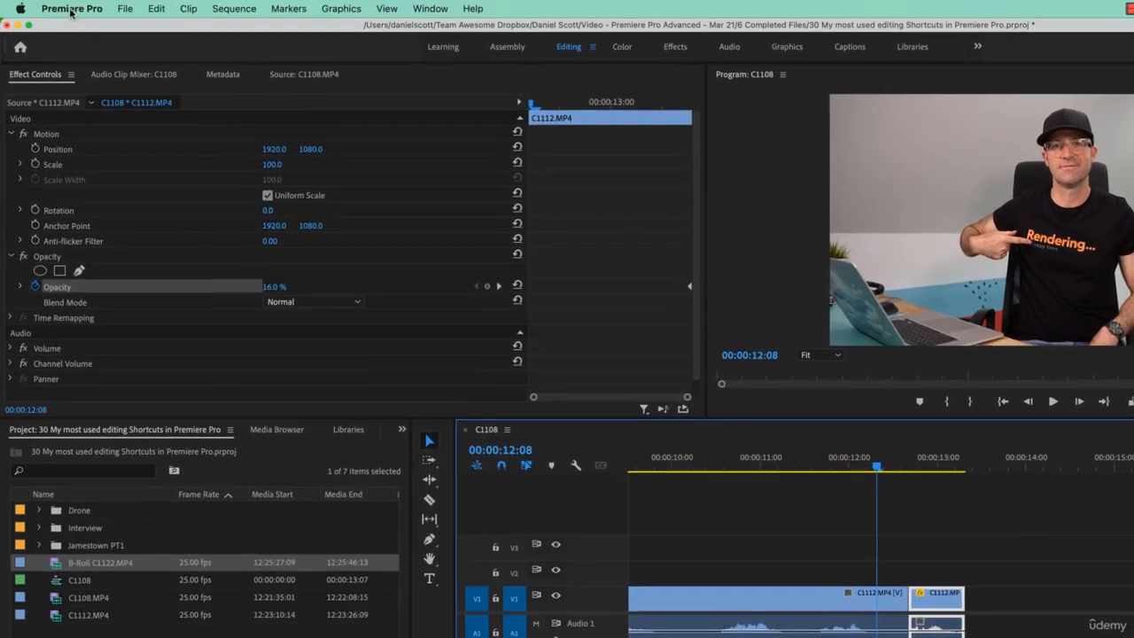
Open the Playback preferences to examine the step forward/back frame count, then cancel.
click(58, 6)
mouse_move(93, 47)
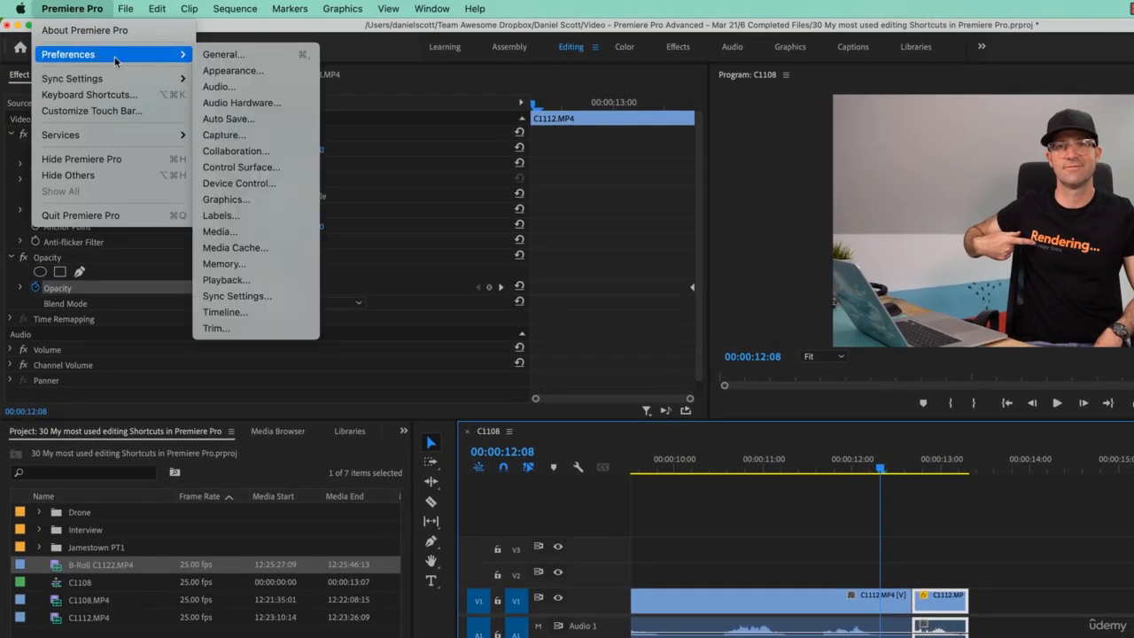
click(225, 280)
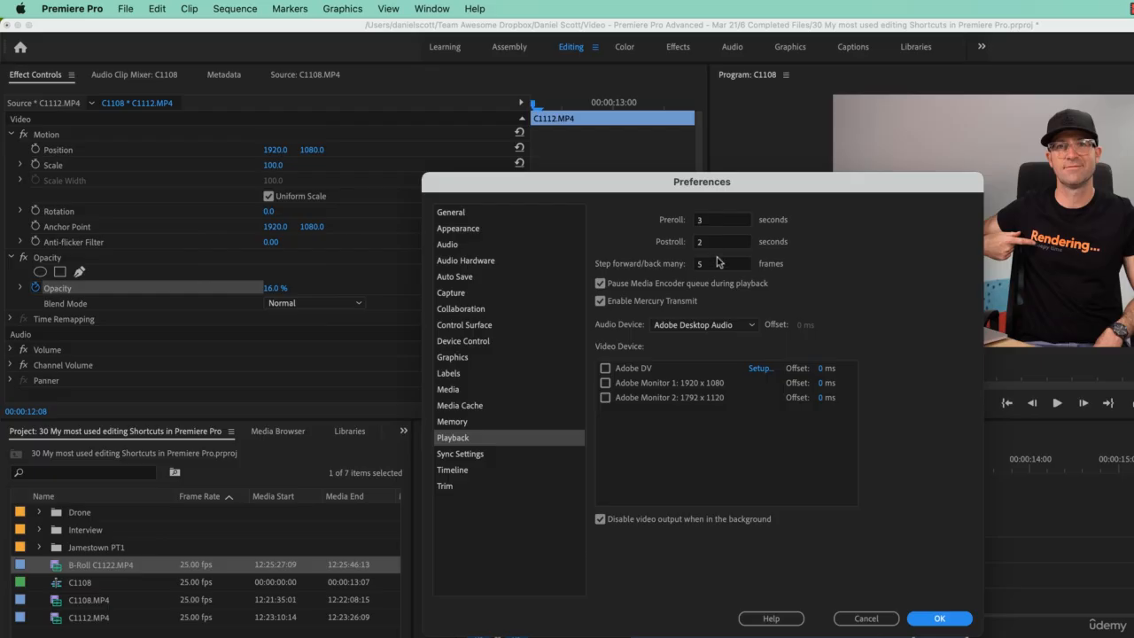
click(717, 263)
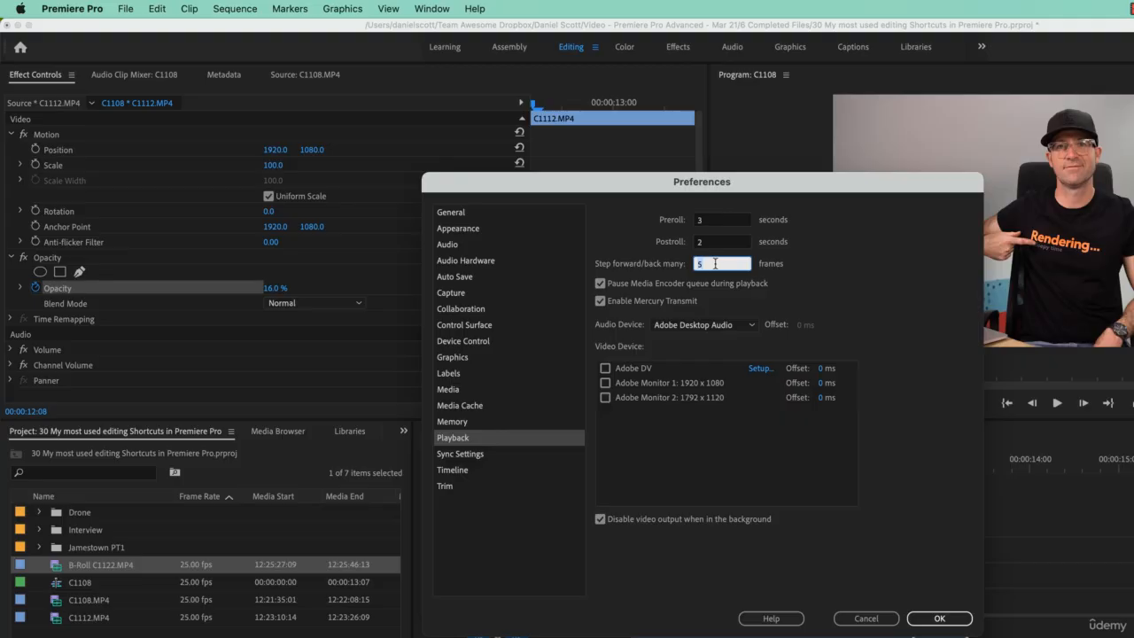
click(882, 620)
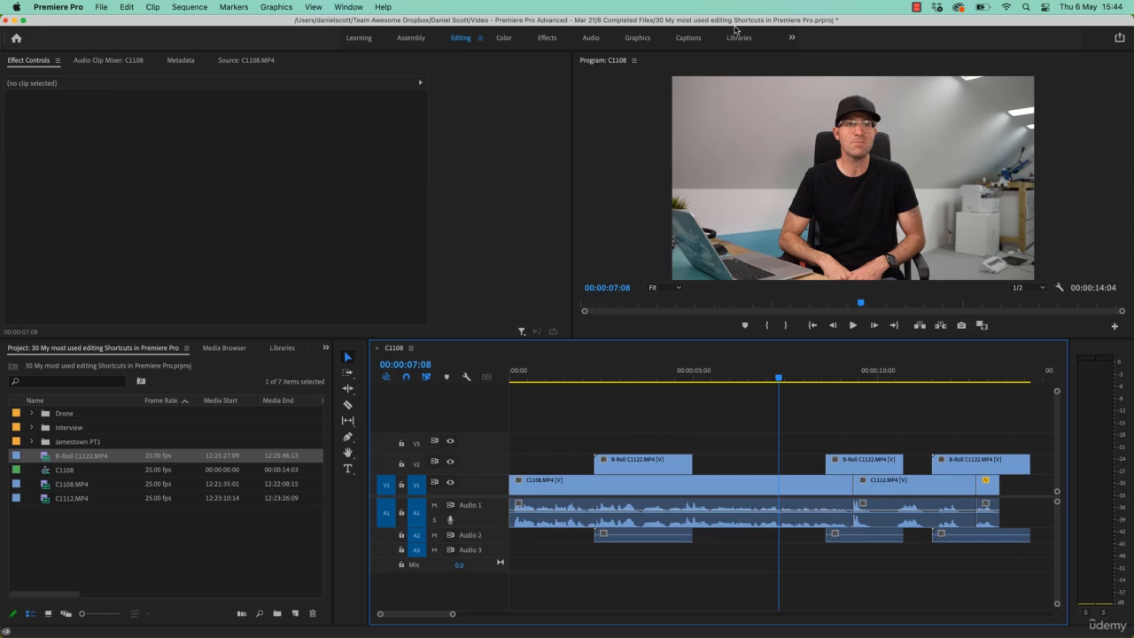
Jump back to the previous edit points on the timeline.
key(Up)
key(Up)
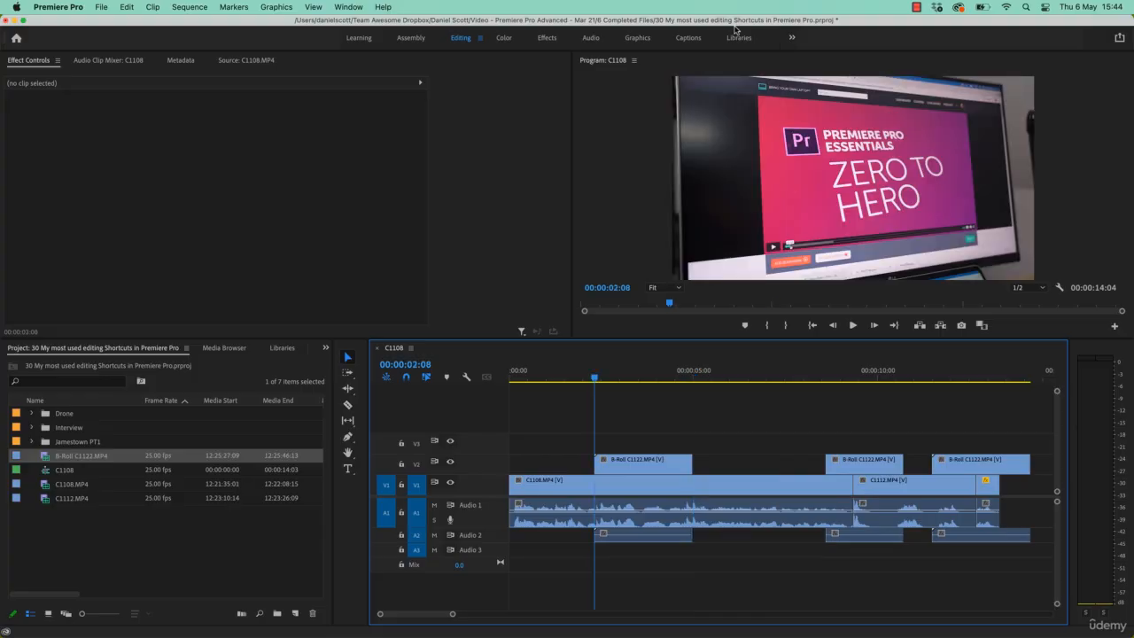
Jump forward and back through the edit points on the timeline.
key(Down)
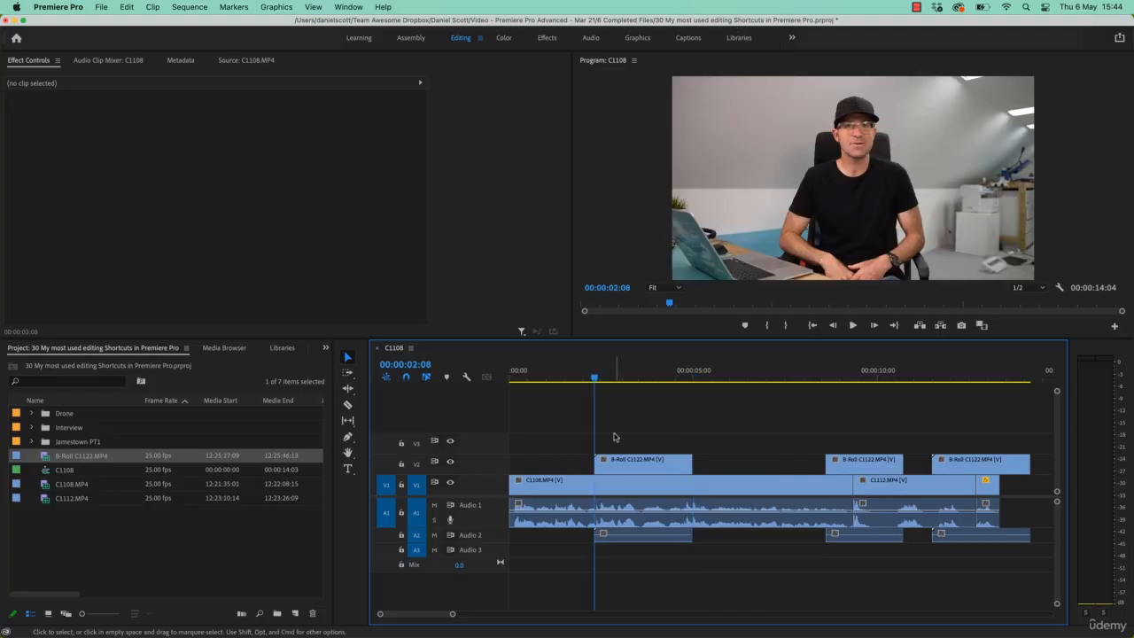
key(Down)
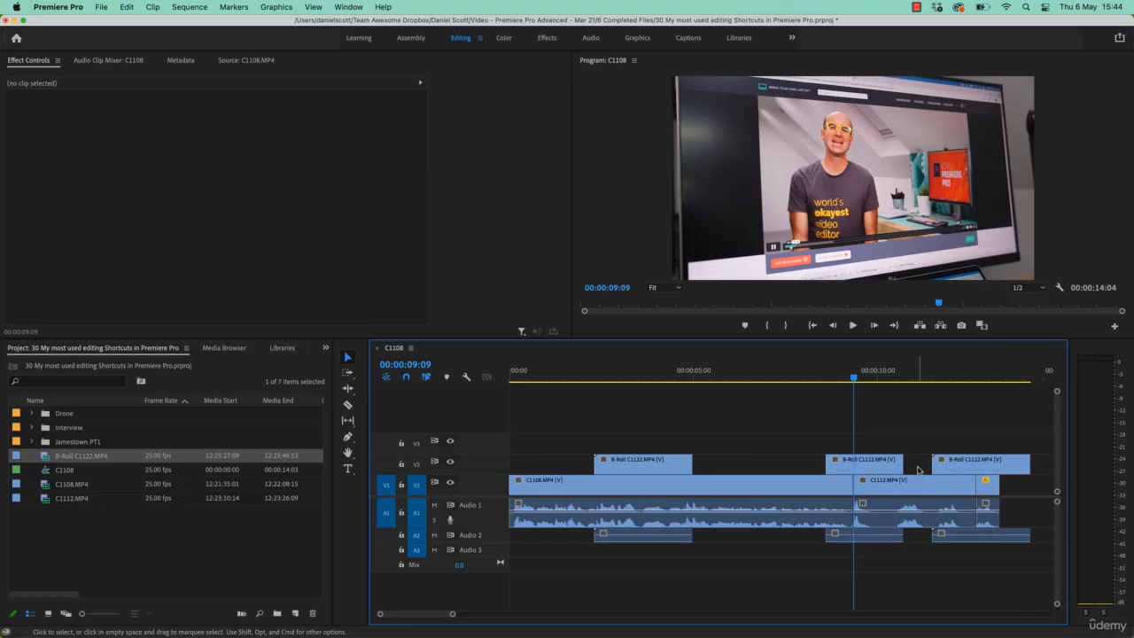
key(Up)
key(Up)
key(Up)
key(Down)
key(Down)
key(Down)
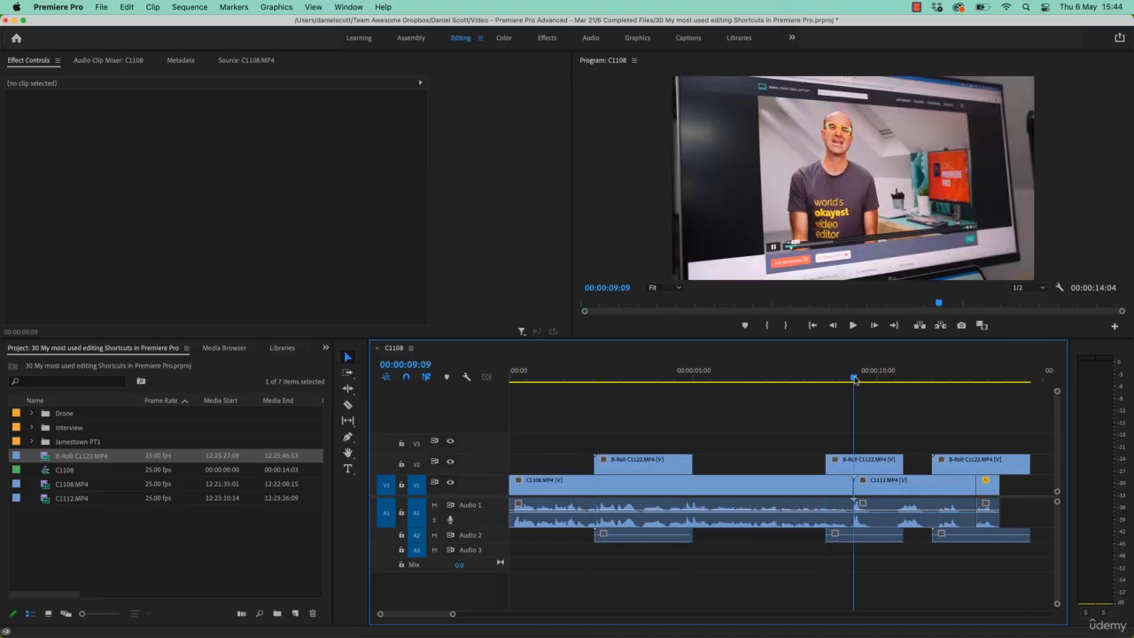
Move the playhead to about 00:00:04:14 and mute the Audio 1 track.
drag(855, 377, 679, 399)
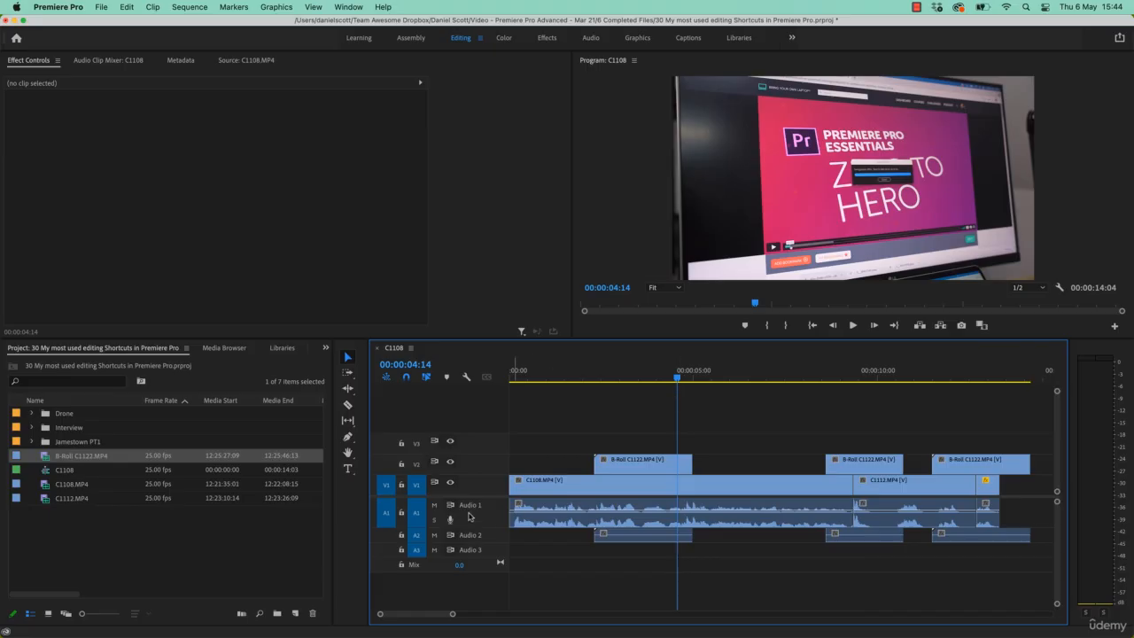
click(434, 505)
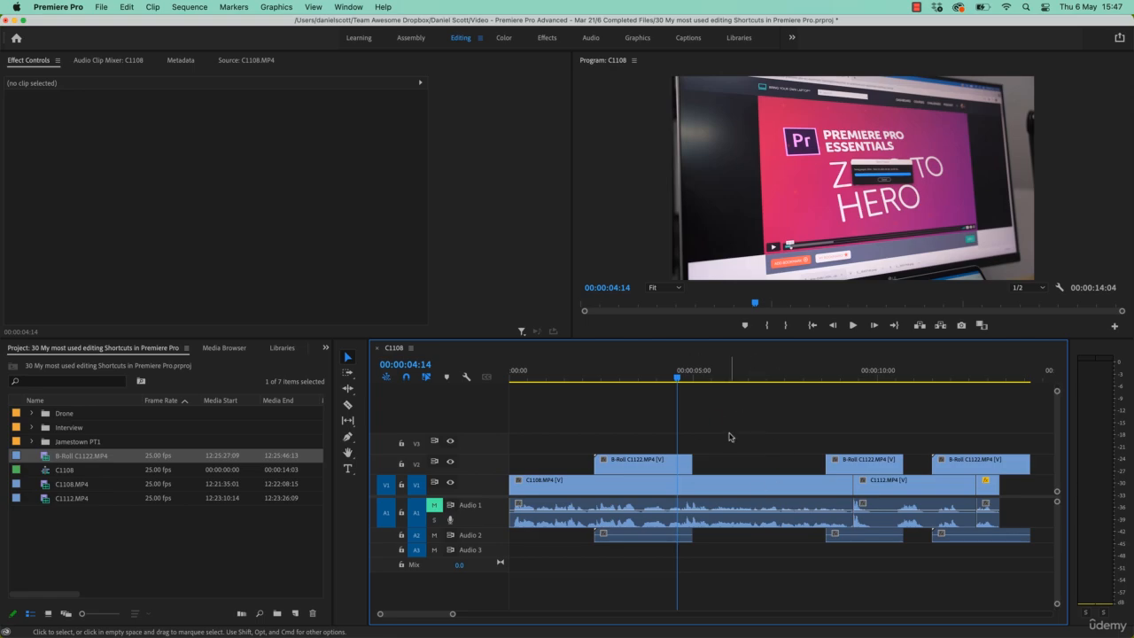
Toggle the timeline and project panels between maximized and normal size.
key(grave)
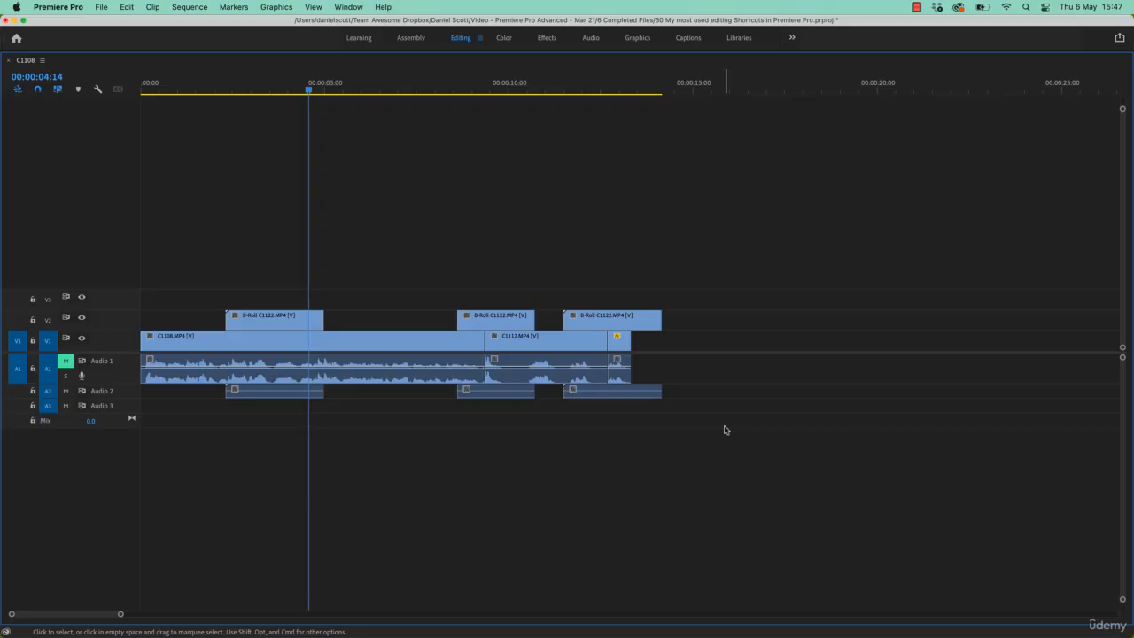
key(grave)
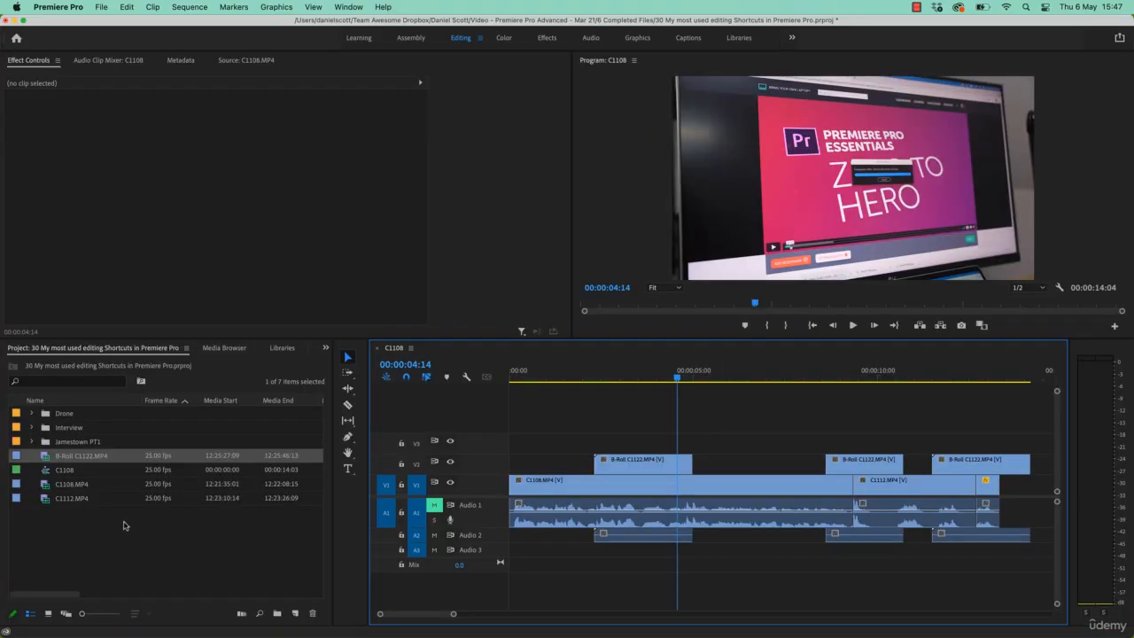
key(grave)
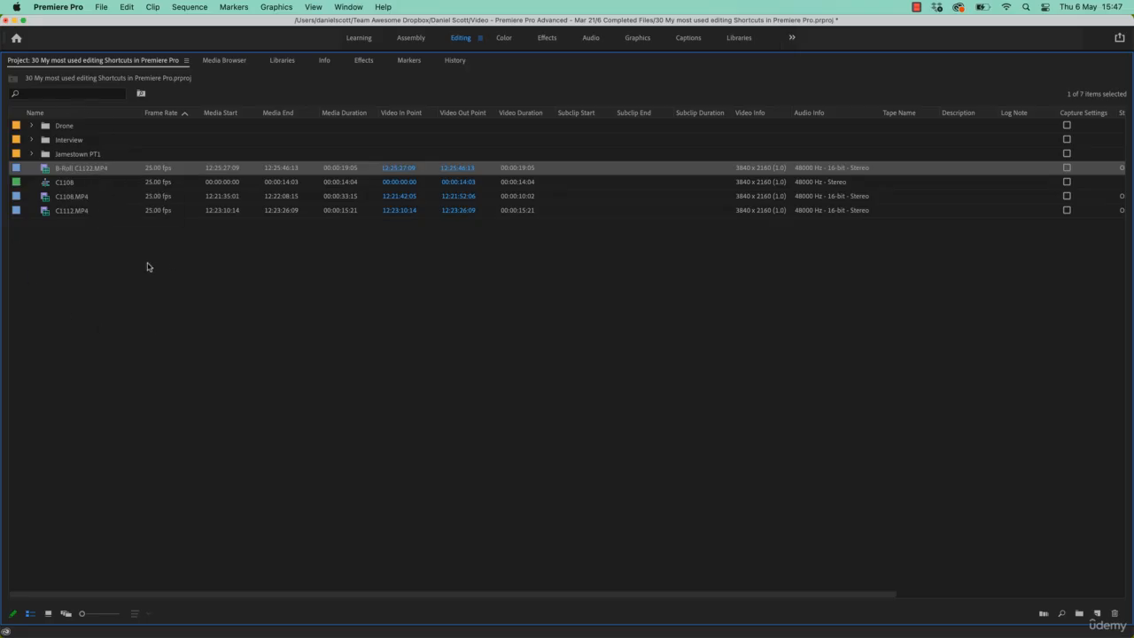
key(grave)
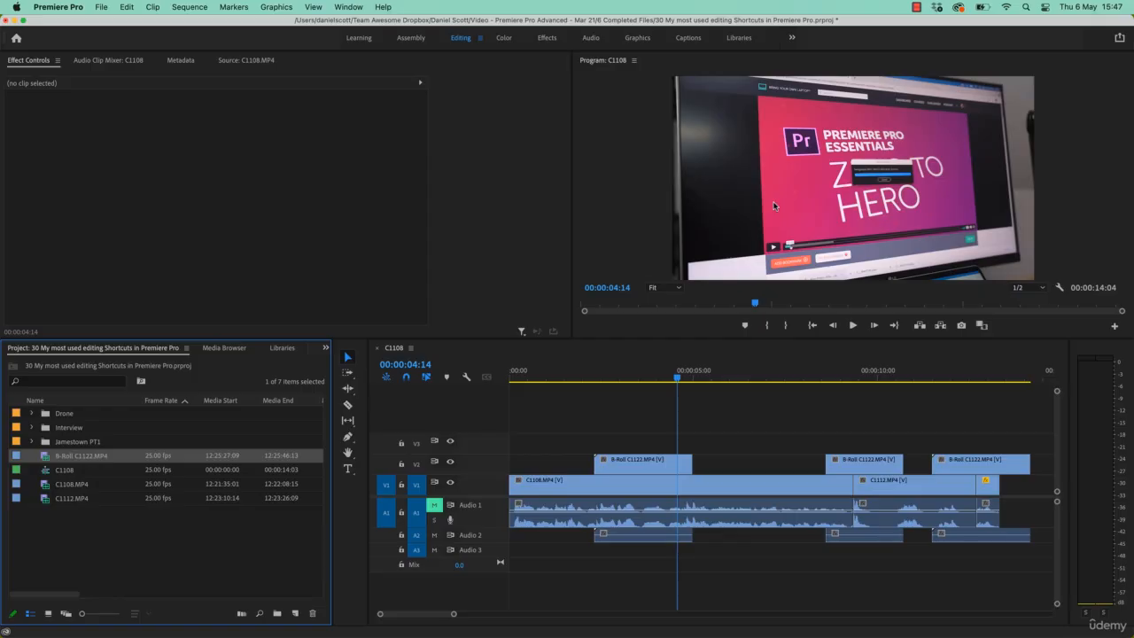
key(grave)
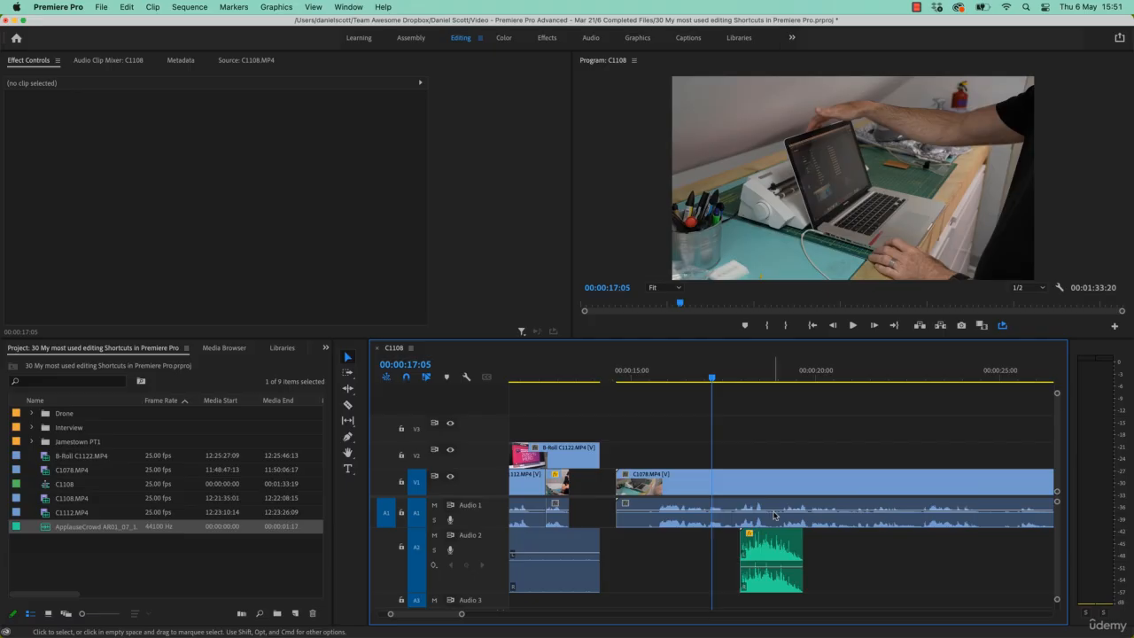
Move the ApplauseCrowd sound effect on Audio 2 earlier so it starts about 00:00:17:18.
drag(758, 551, 847, 551)
key(space)
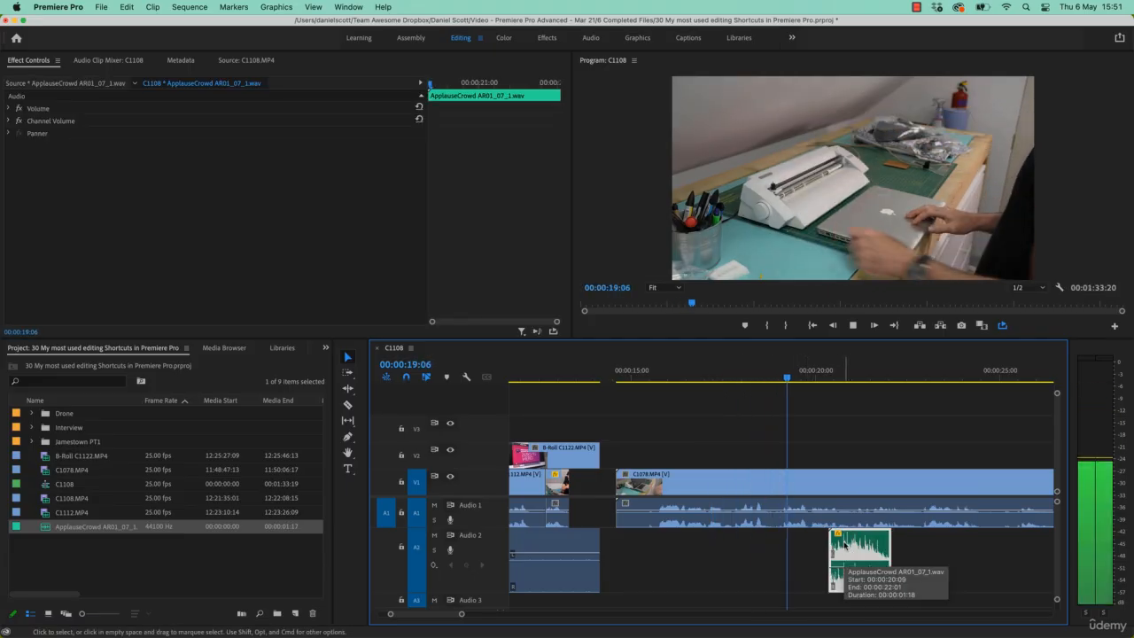
key(space)
mouse_move(722, 382)
mouse_down()
mouse_move(691, 382)
mouse_move(726, 383)
mouse_up()
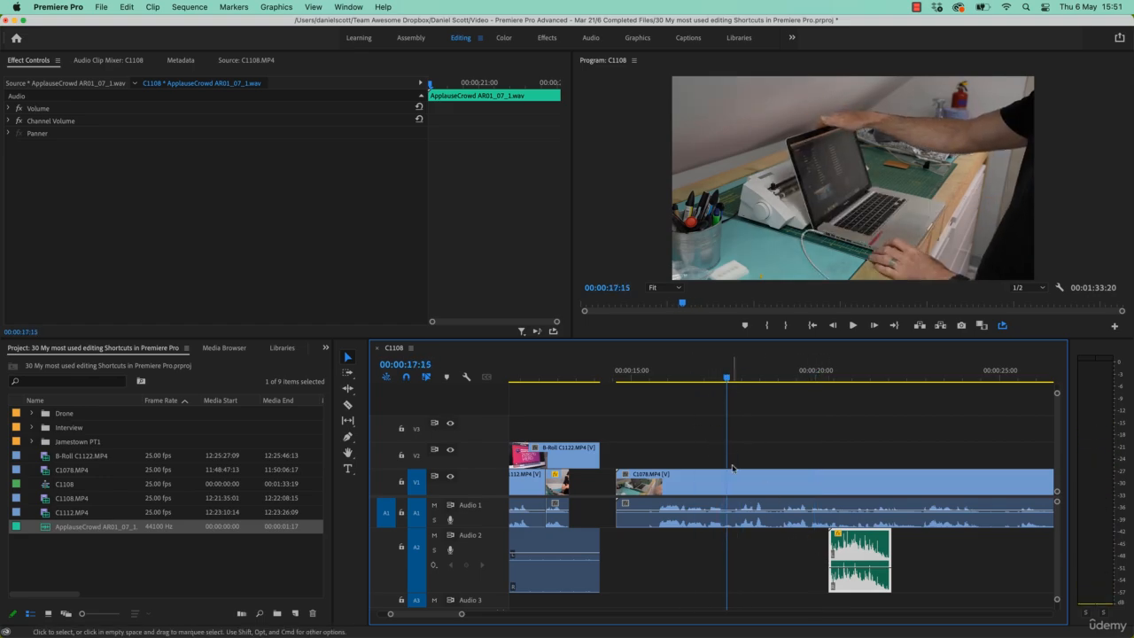
click(710, 378)
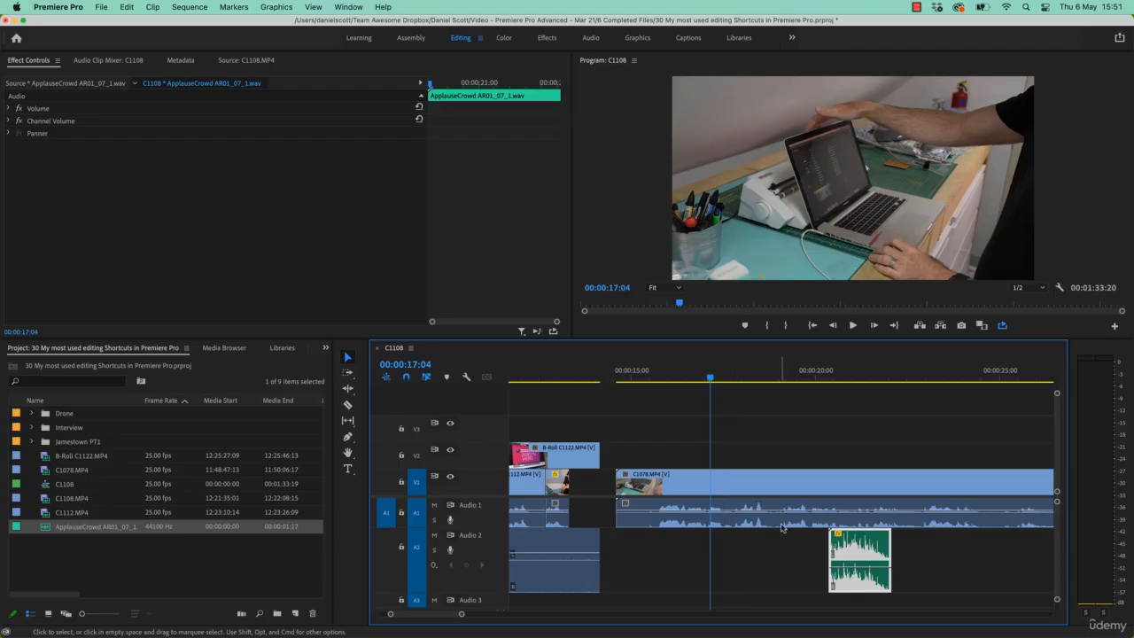
drag(863, 547, 767, 565)
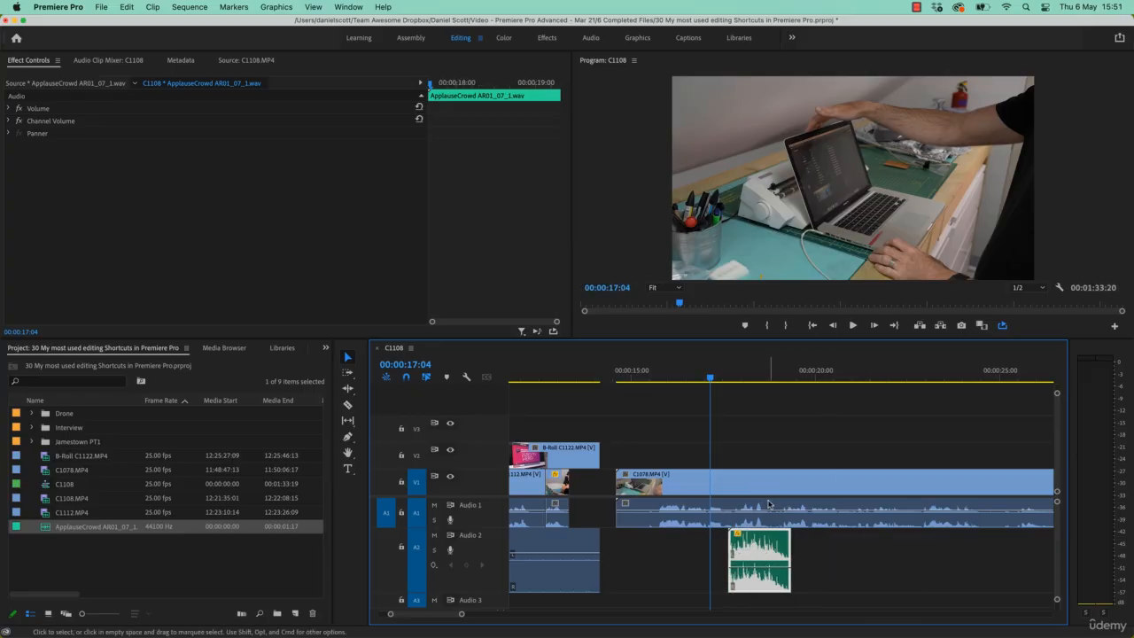
Zoom into the timeline, nudge the ApplauseCrowd clip by single frames, and play around the playhead to check timing.
key(equal)
key(equal)
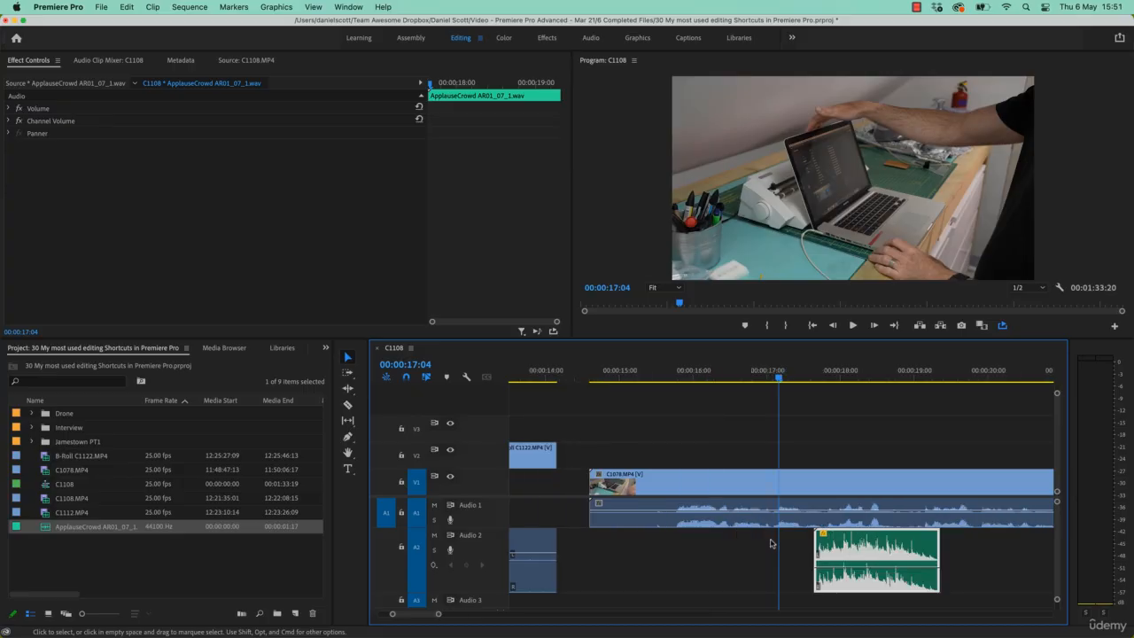
key(space)
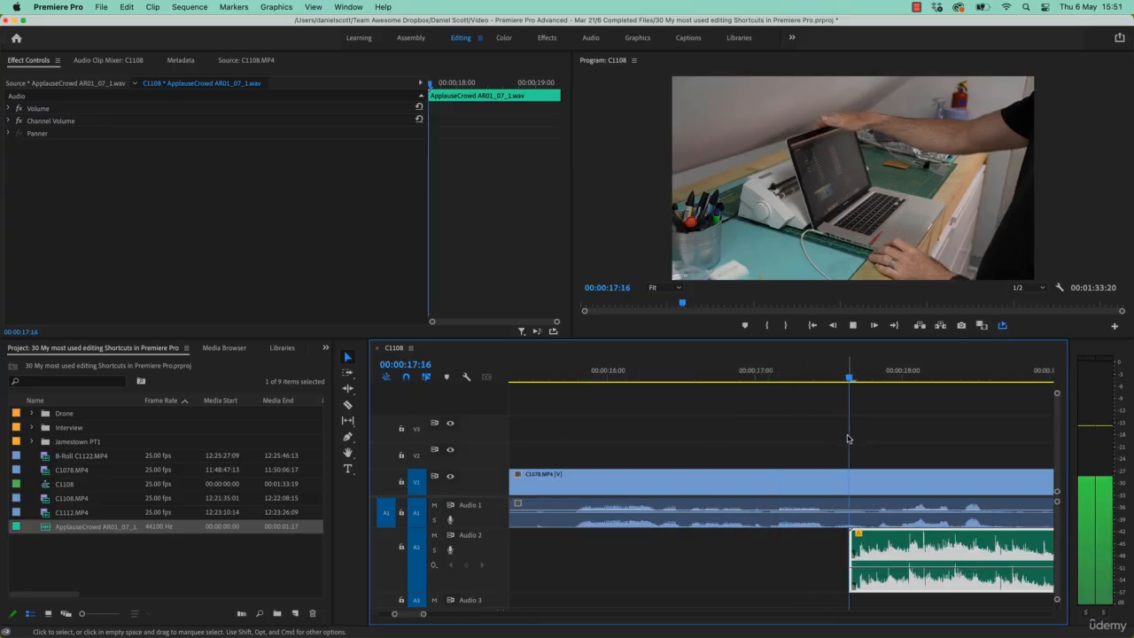
key(space)
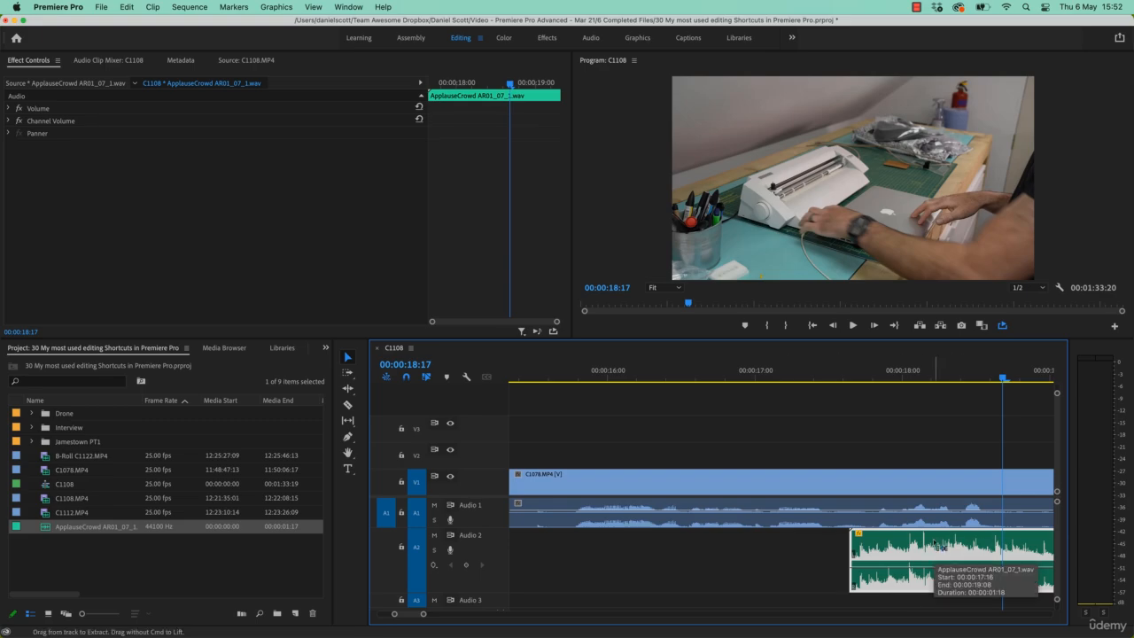
key(super+Right)
key(super+Right)
key(super+Right)
key(super+Right)
key(super+Left)
key(super+Left)
key(super+Left)
key(super+Left)
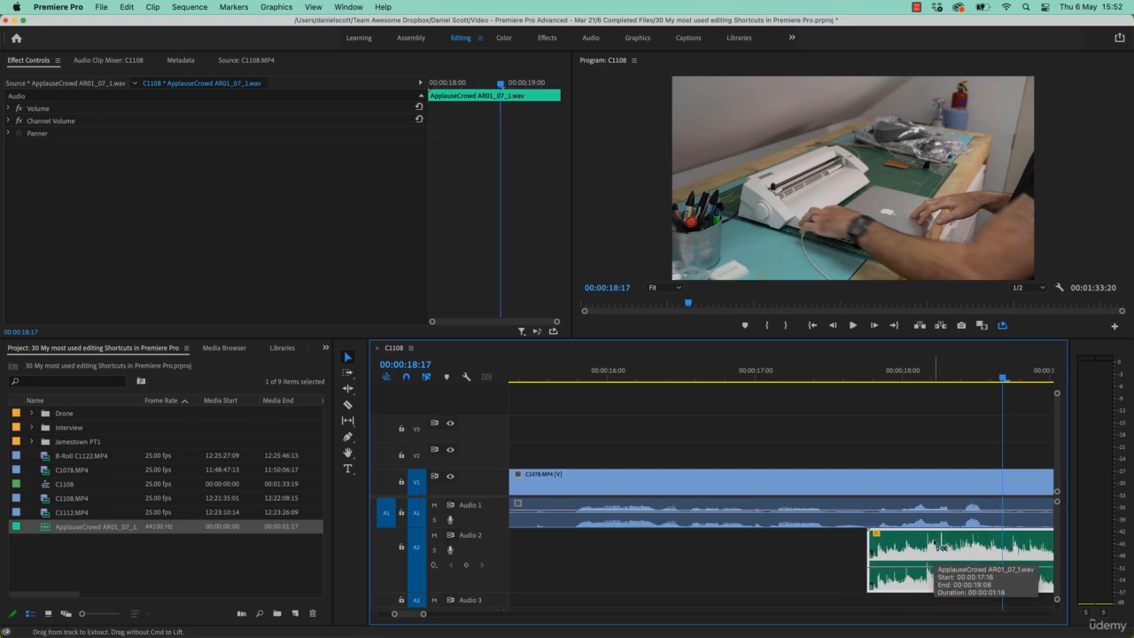
click(796, 366)
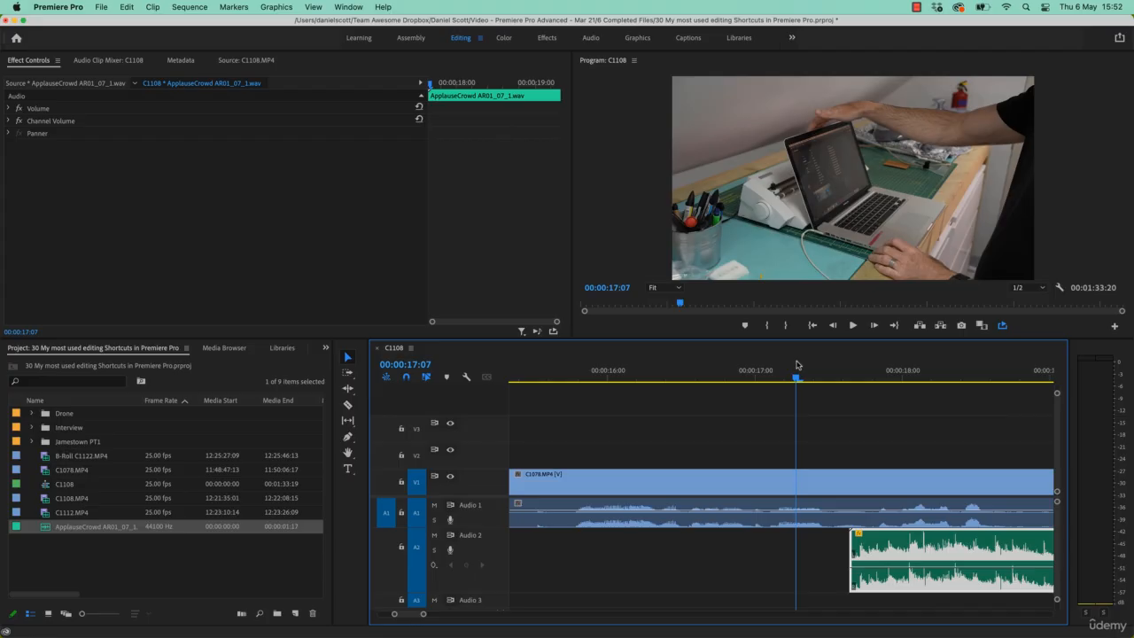
key(space)
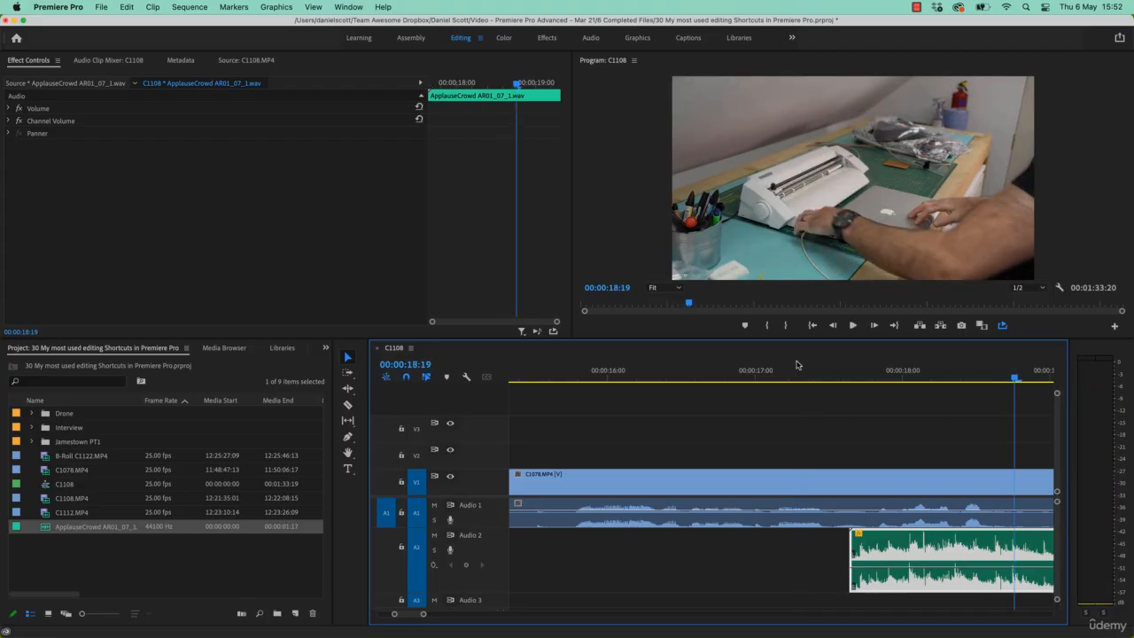
key(shift+k)
Nudge the ApplauseCrowd clip several more frames later, playing around the playhead to check its sync.
key(super+Right)
key(super+Right)
key(super+Right)
key(super+Left)
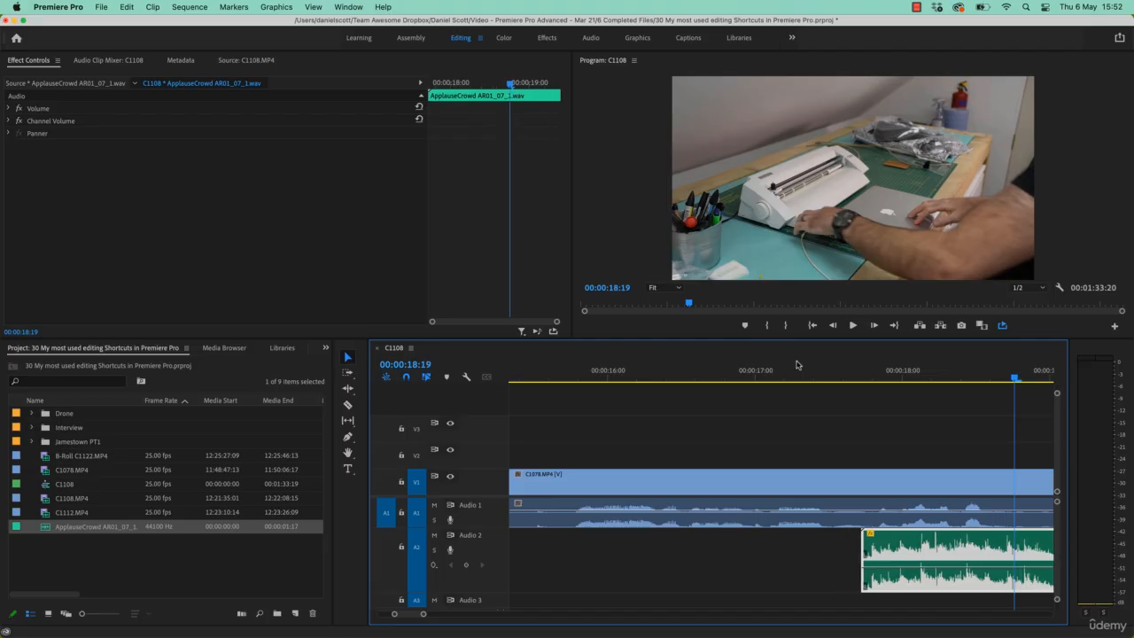
key(shift+k)
key(super+Right)
key(super+Right)
key(super+Right)
key(super+Right)
key(super+Right)
key(super+Right)
key(super+Right)
key(super+Right)
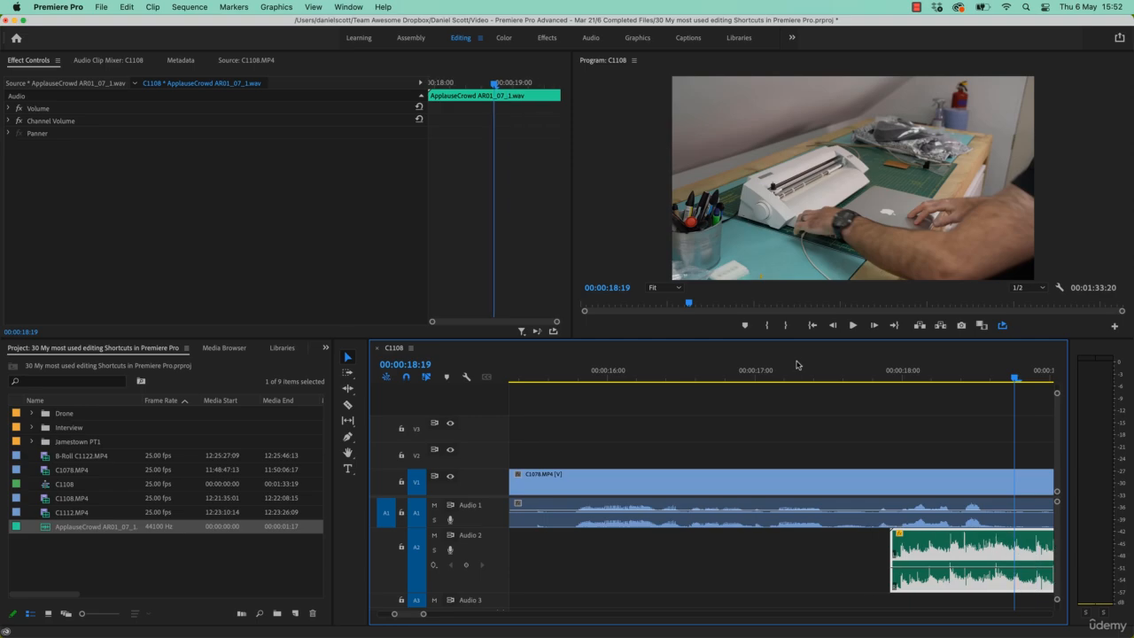
key(super+Right)
key(super+Right)
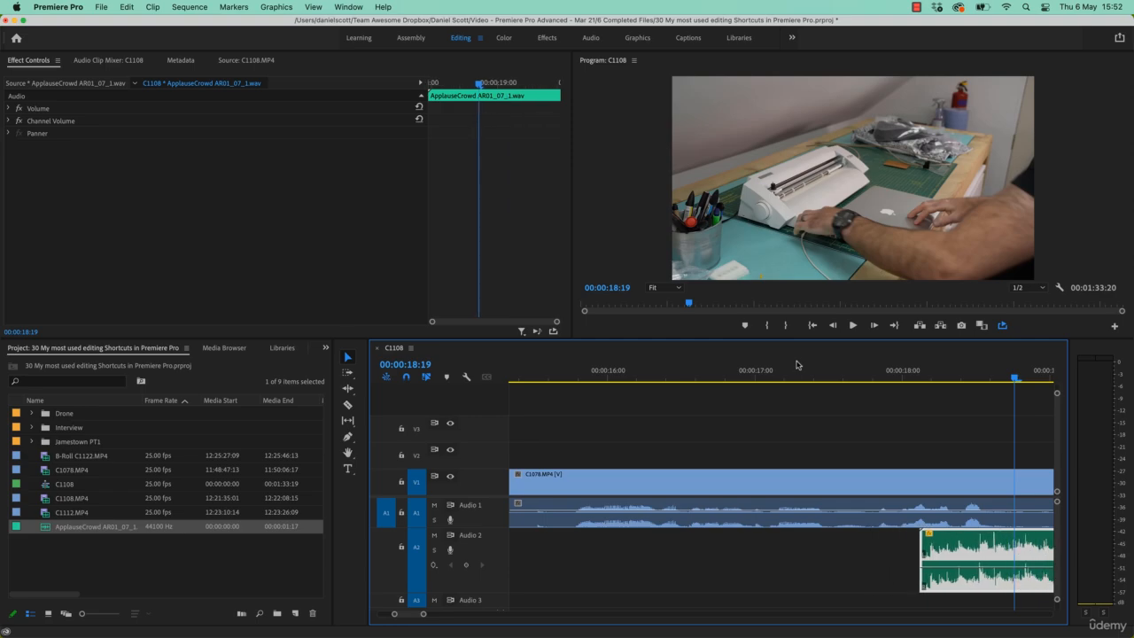
key(shift+k)
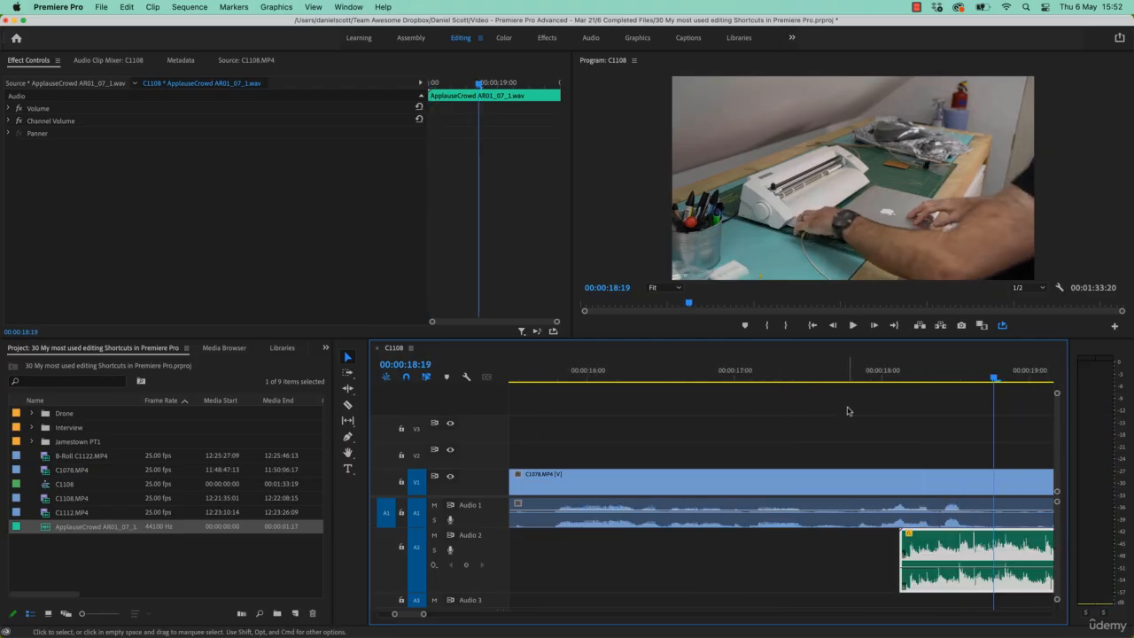
Deselect the clips and save the project.
click(847, 410)
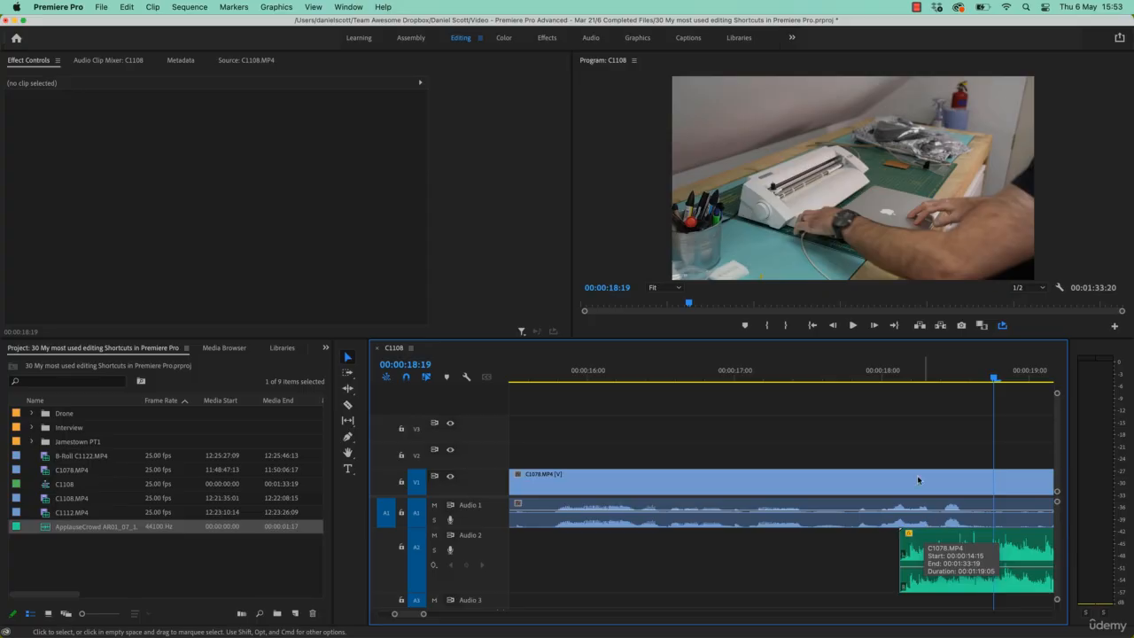
key(super+s)
Add B-Roll C1122.MP4 to video track 2 at about 00:00:17:03 and nudge it several frames later.
click(751, 390)
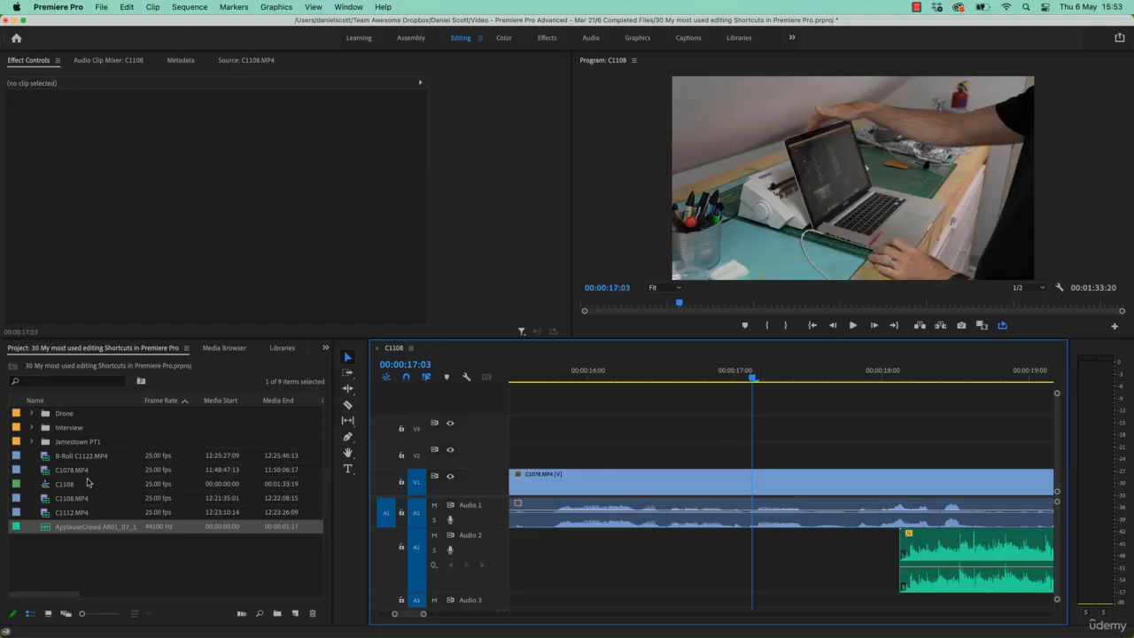
drag(56, 458, 726, 456)
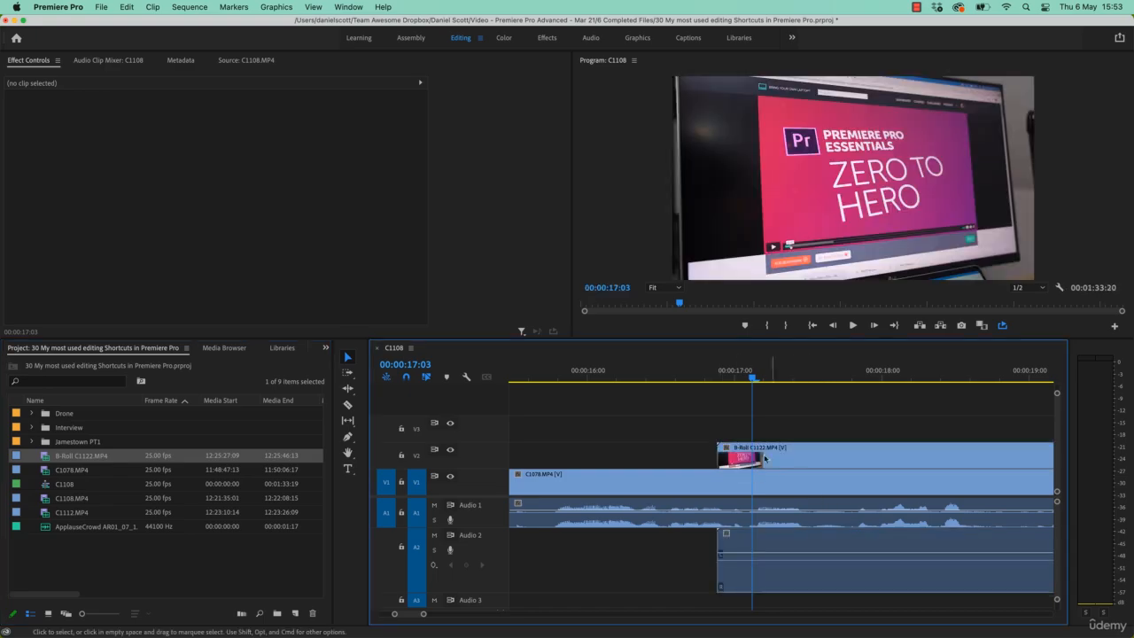
drag(800, 461, 819, 461)
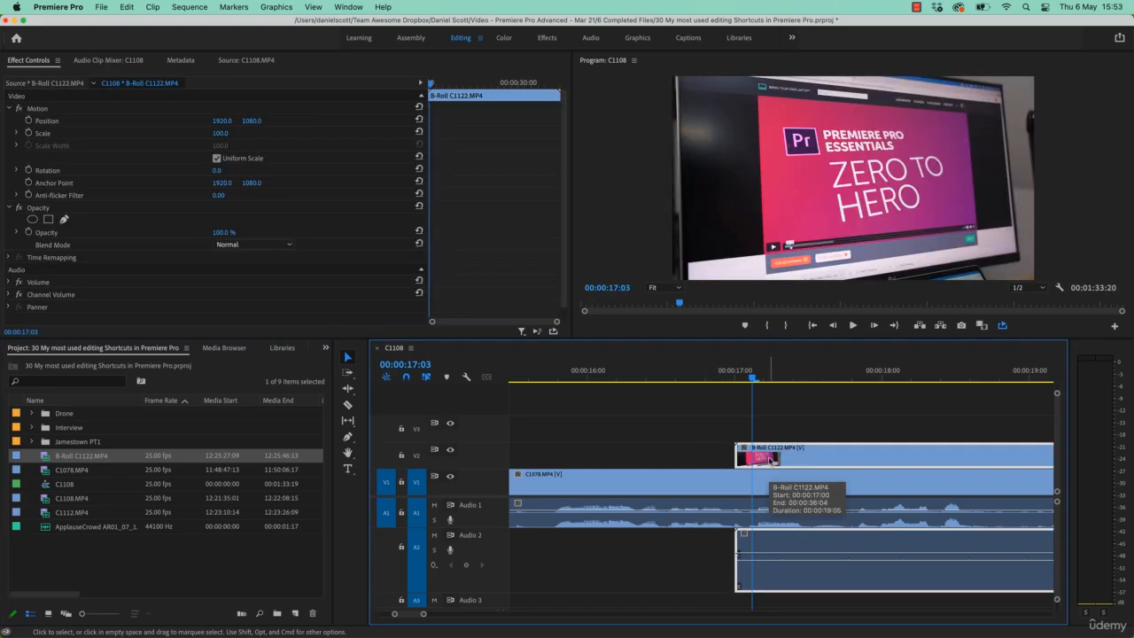
mouse_move(772, 460)
mouse_down()
mouse_move(795, 460)
mouse_move(781, 460)
mouse_up()
key(shift+super+Right)
key(shift+super+Right)
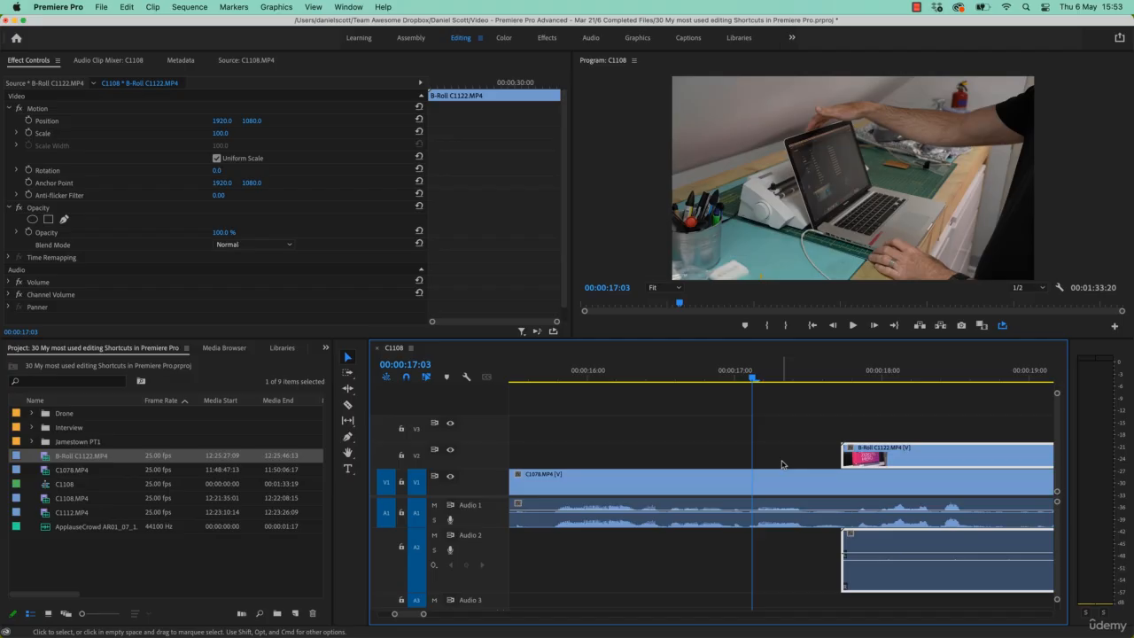
key(super+Right)
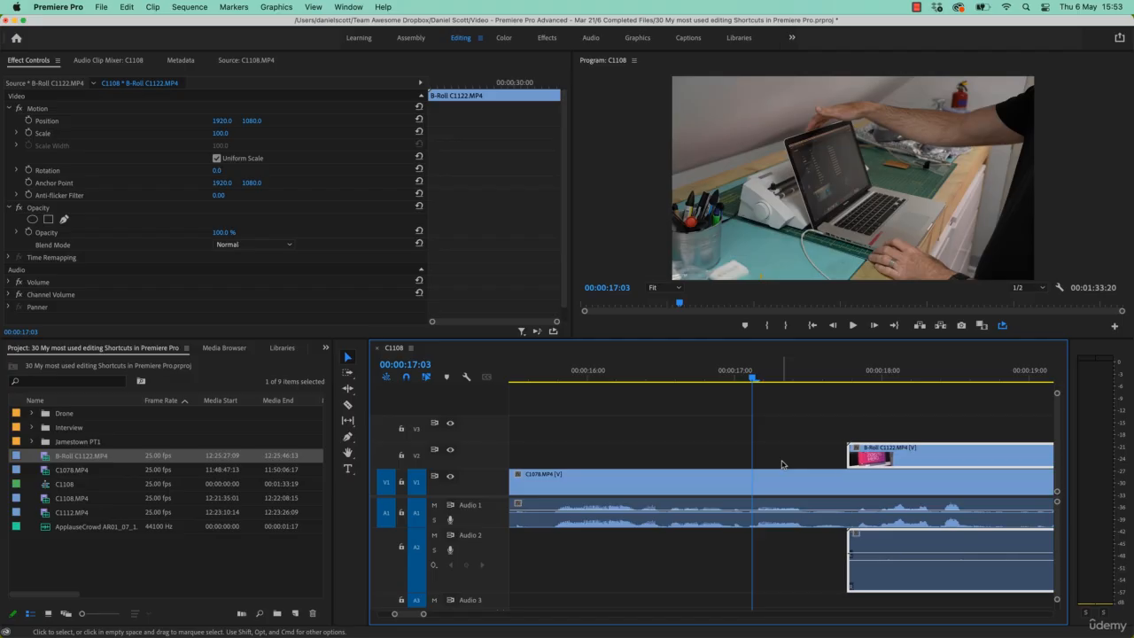
key(shift+super+Right)
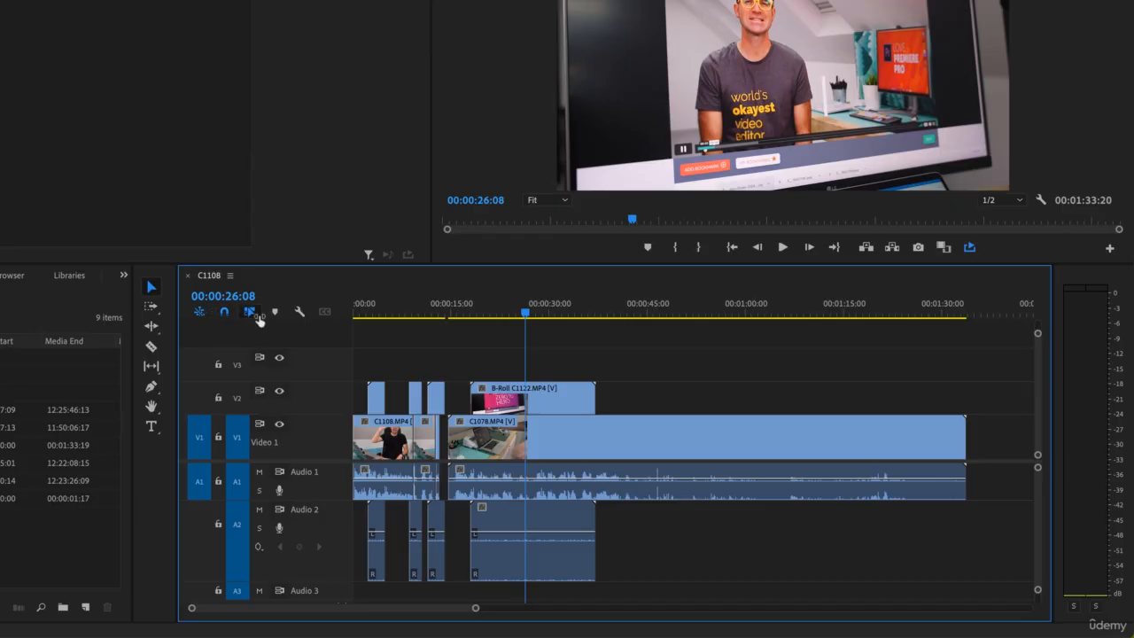
Jump the playhead to 00:01:10:00 by entering the timecode.
mouse_move(234, 302)
mouse_down()
mouse_move(372, 301)
mouse_move(228, 301)
mouse_up()
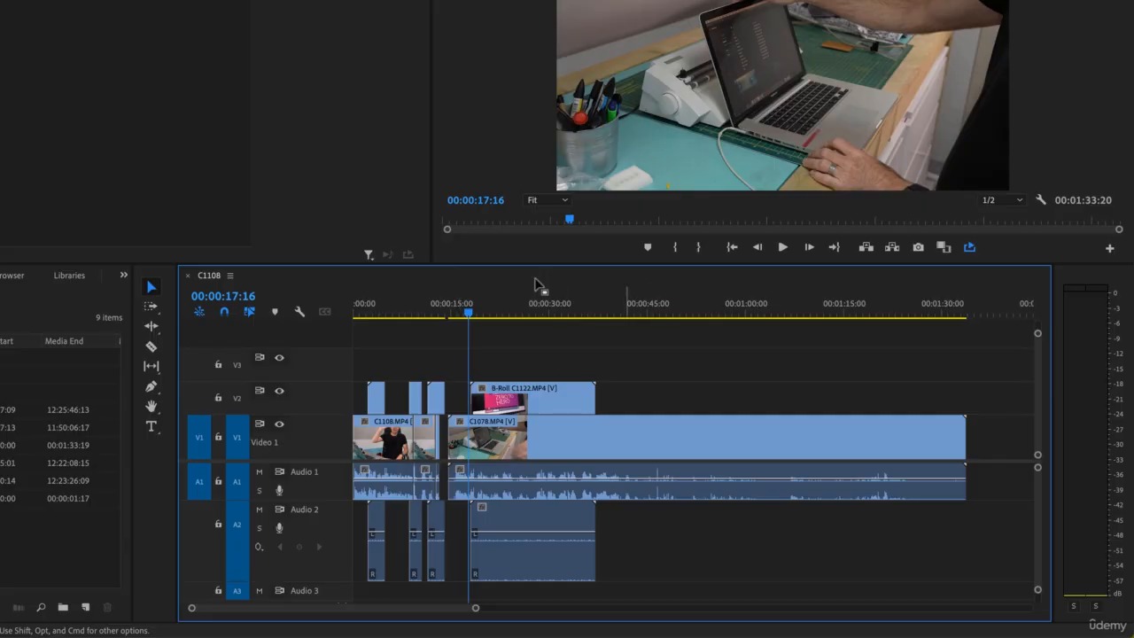
click(232, 297)
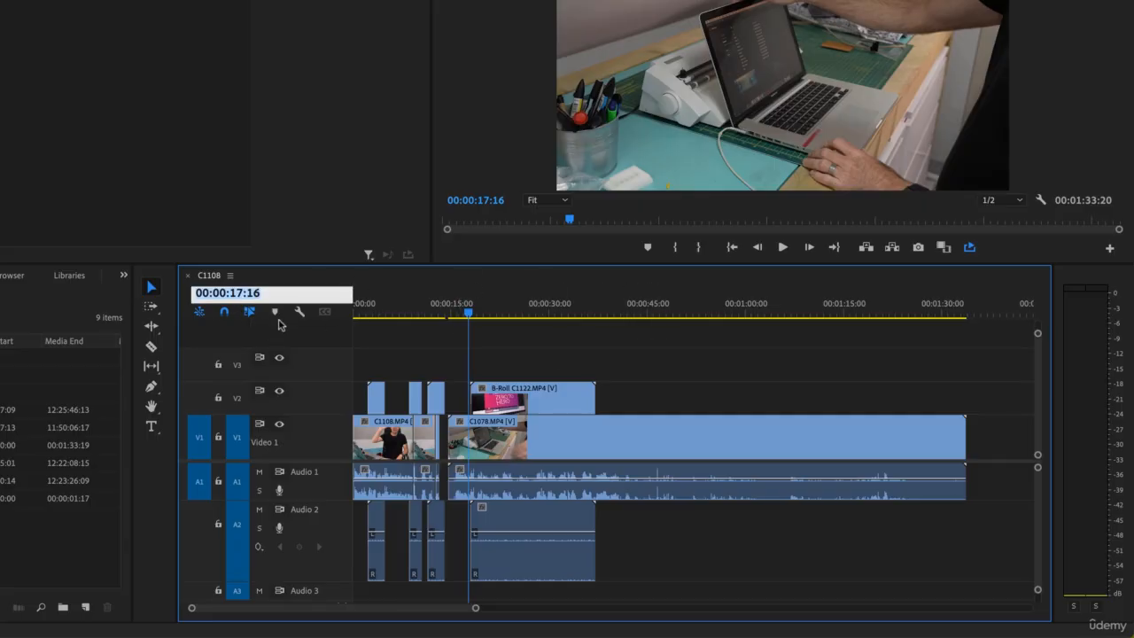
text(110)
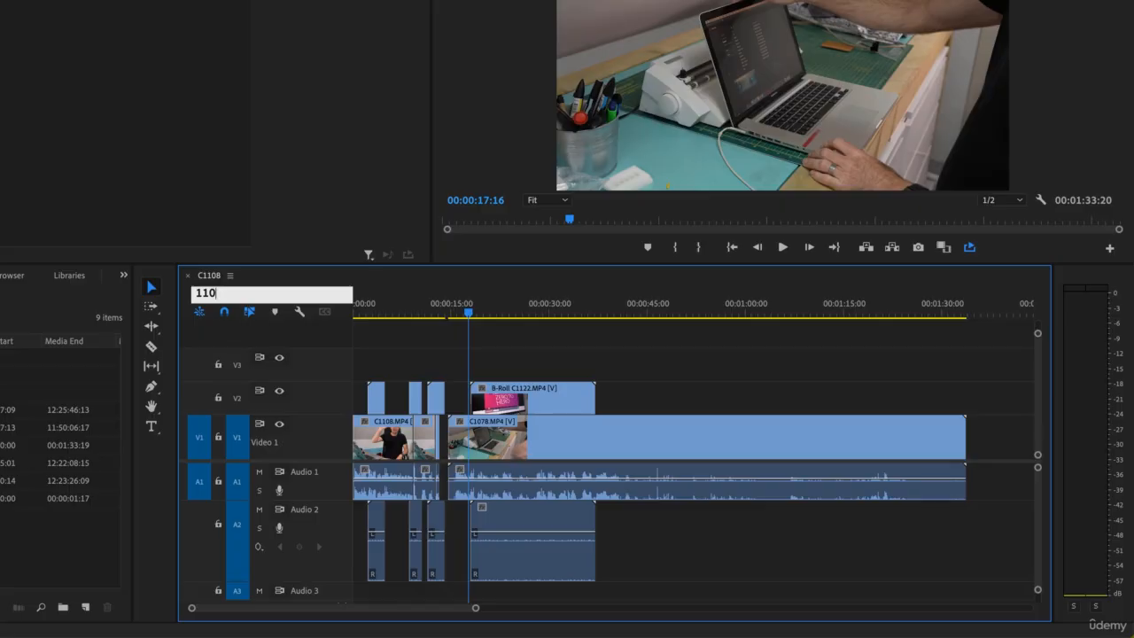
text(00)
key(Return)
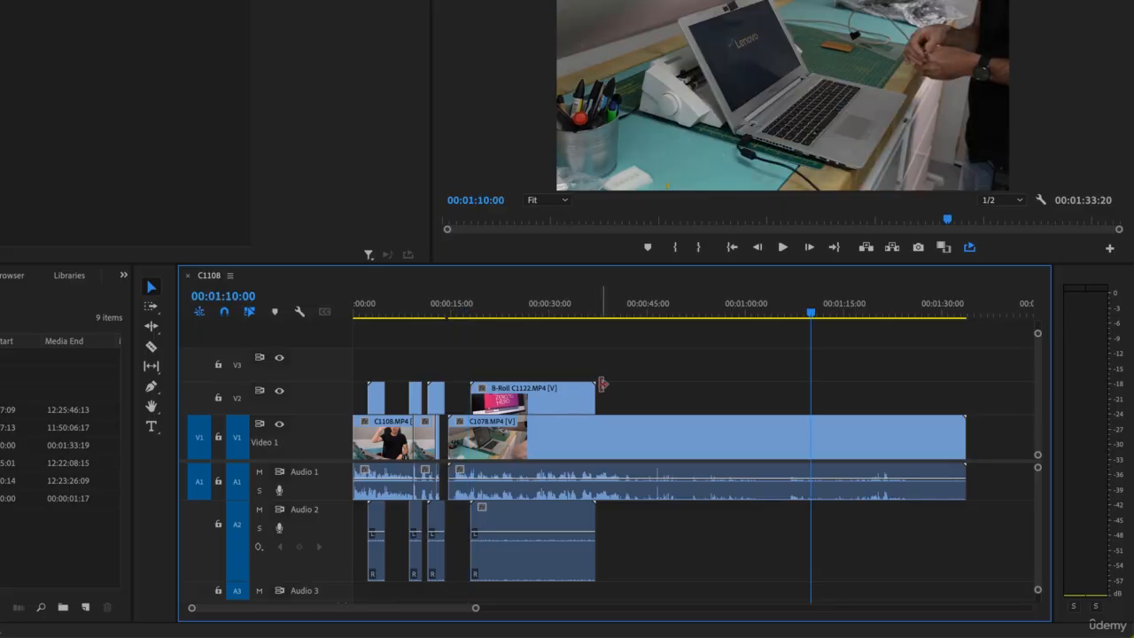
Jump the playhead to 00:00:30:00 and then to 00:01:10:00 by entering timecodes.
click(223, 296)
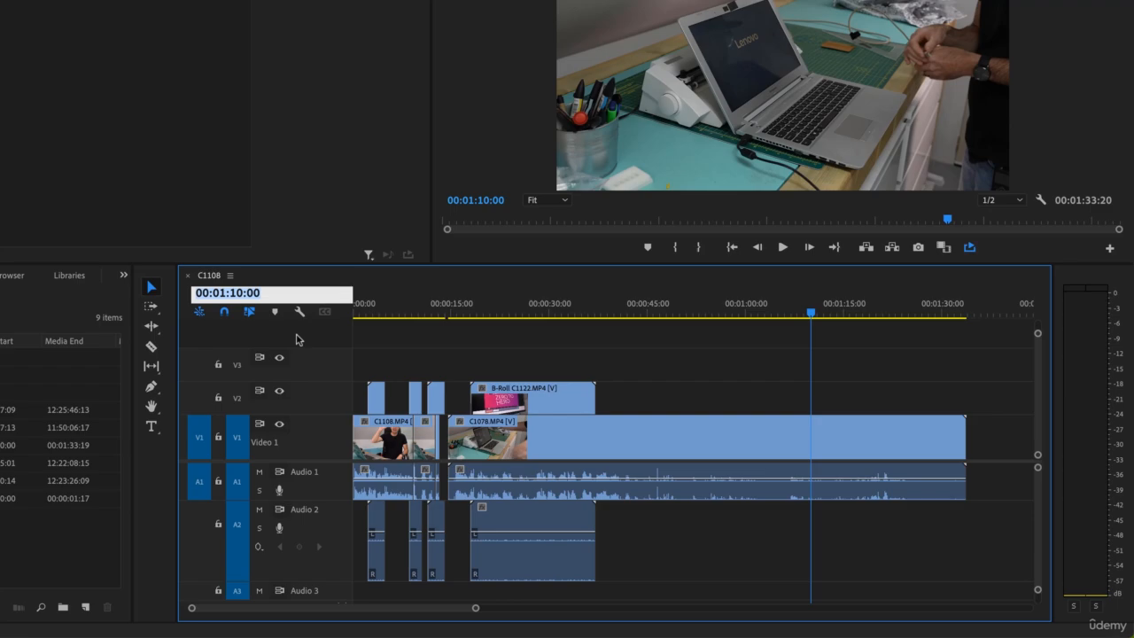
text(3000)
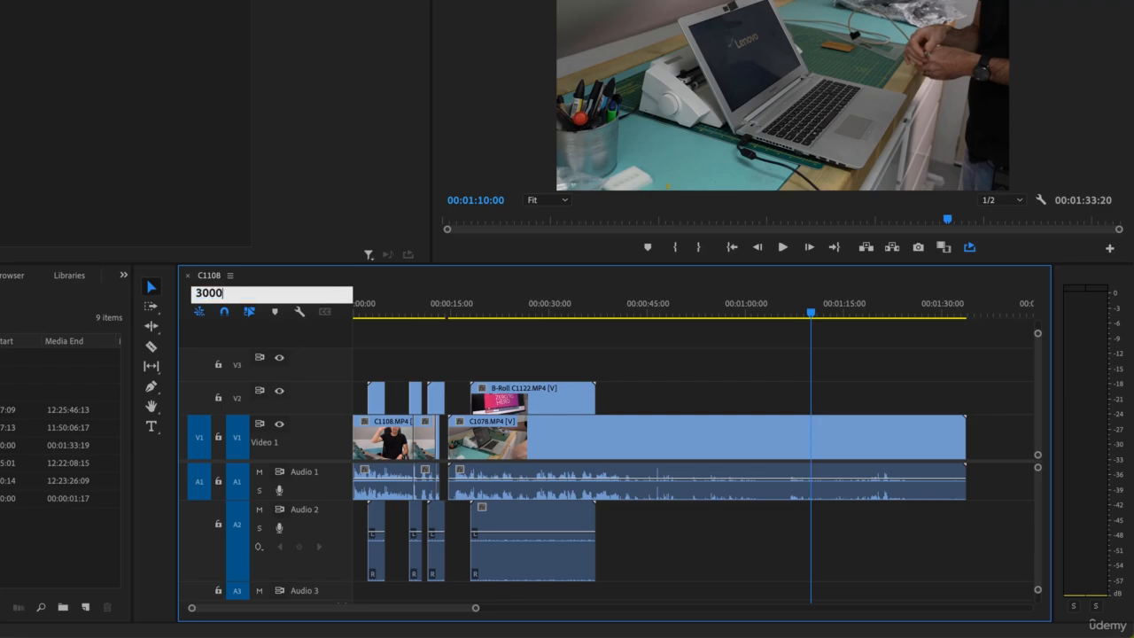
key(Return)
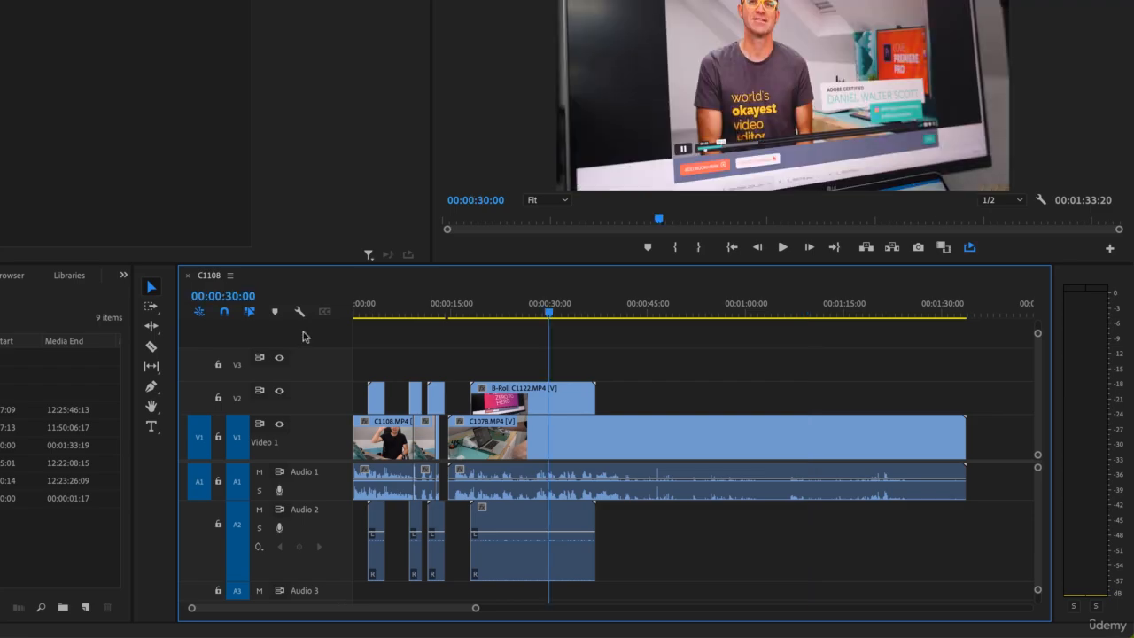
click(234, 296)
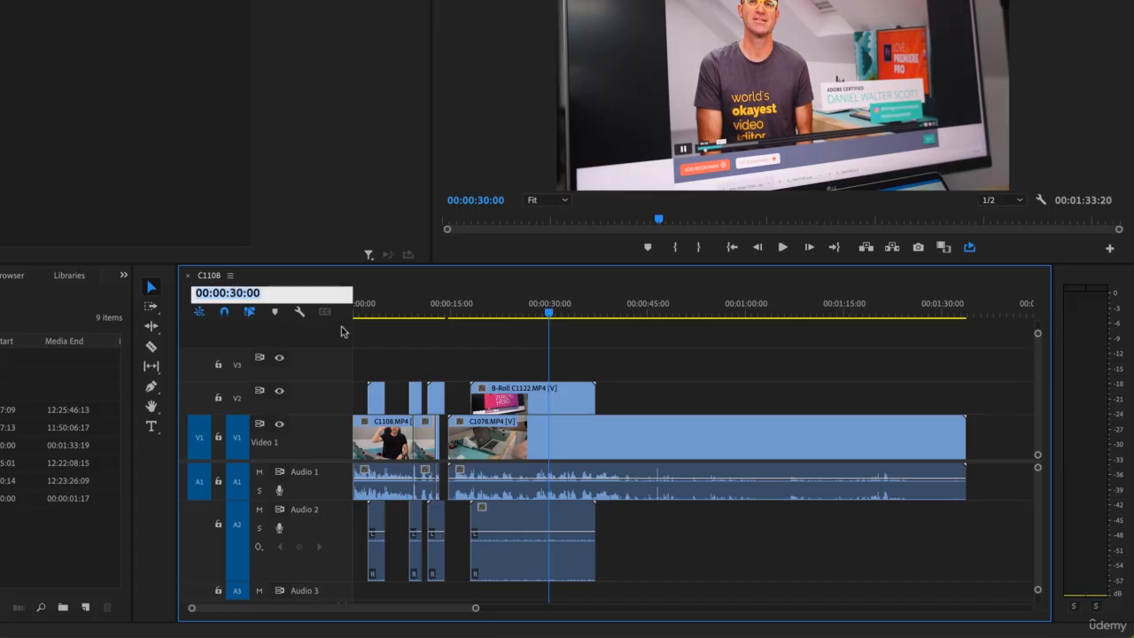
text(1)
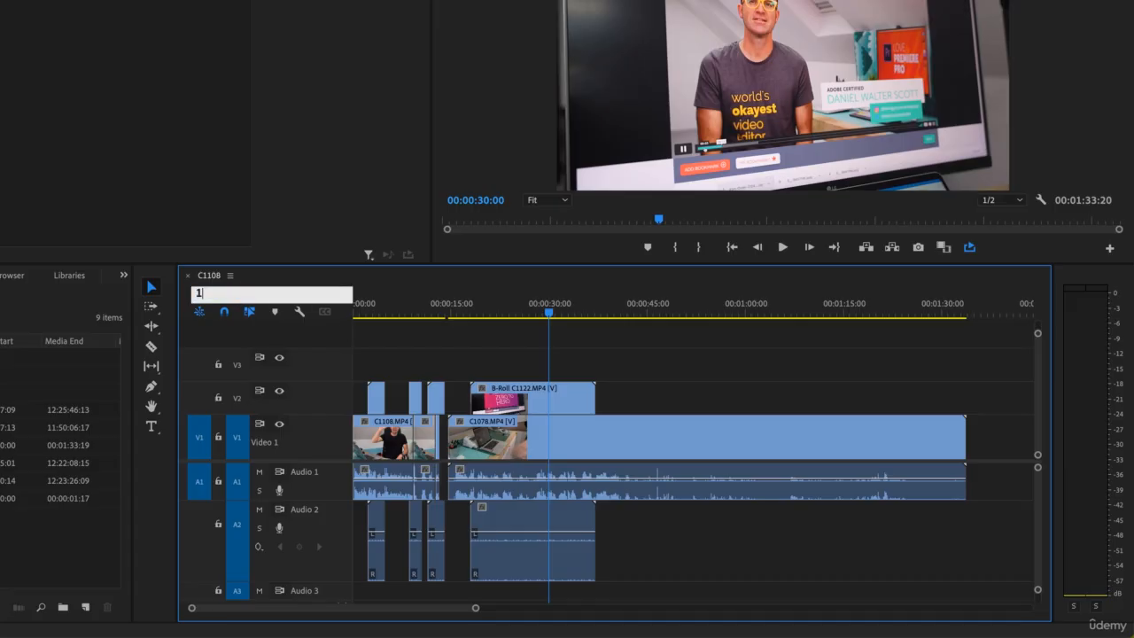
text(0:01:10:)
text(000)
key(Return)
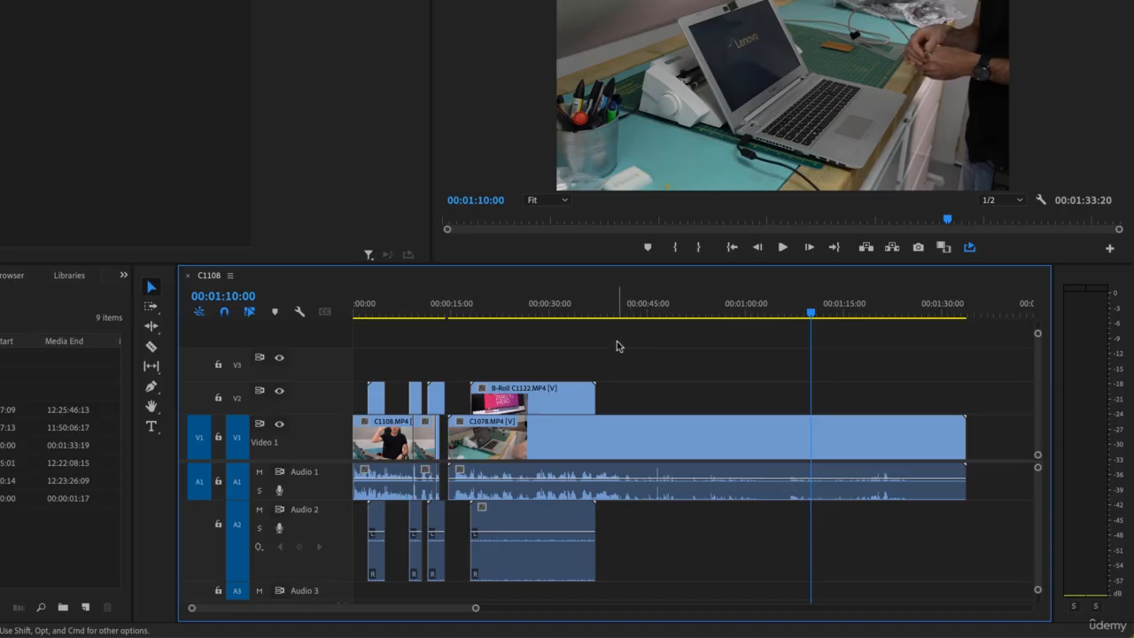
Jump the playhead to 00:01:02:00 and then to 00:01:05:00 by entering shorthand timecodes 10200 and 105.
click(221, 296)
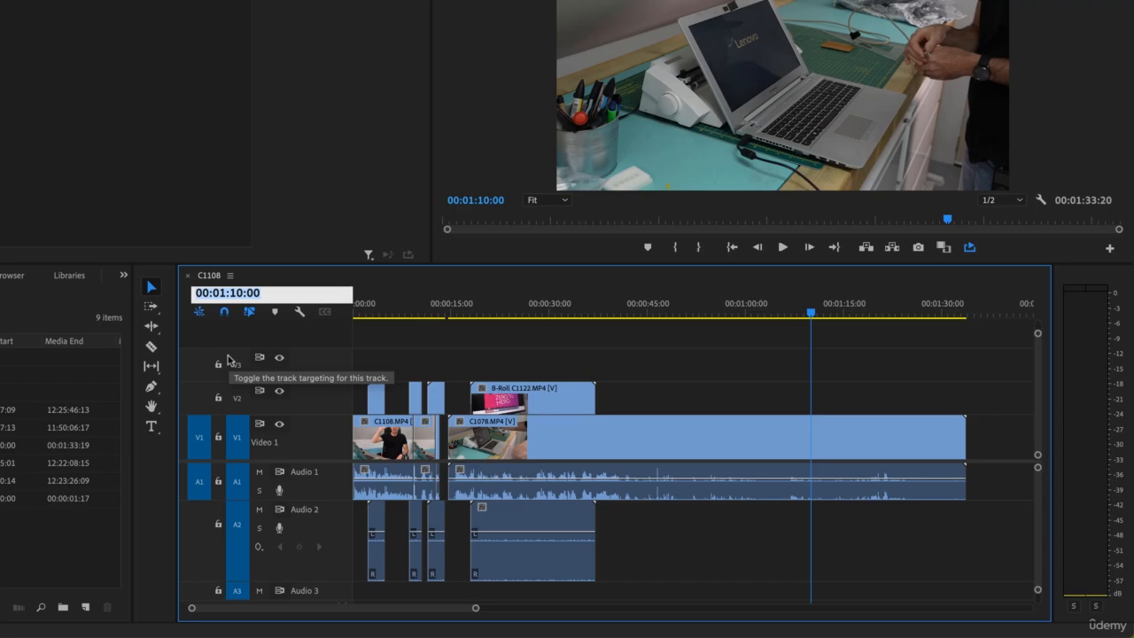
text(10200)
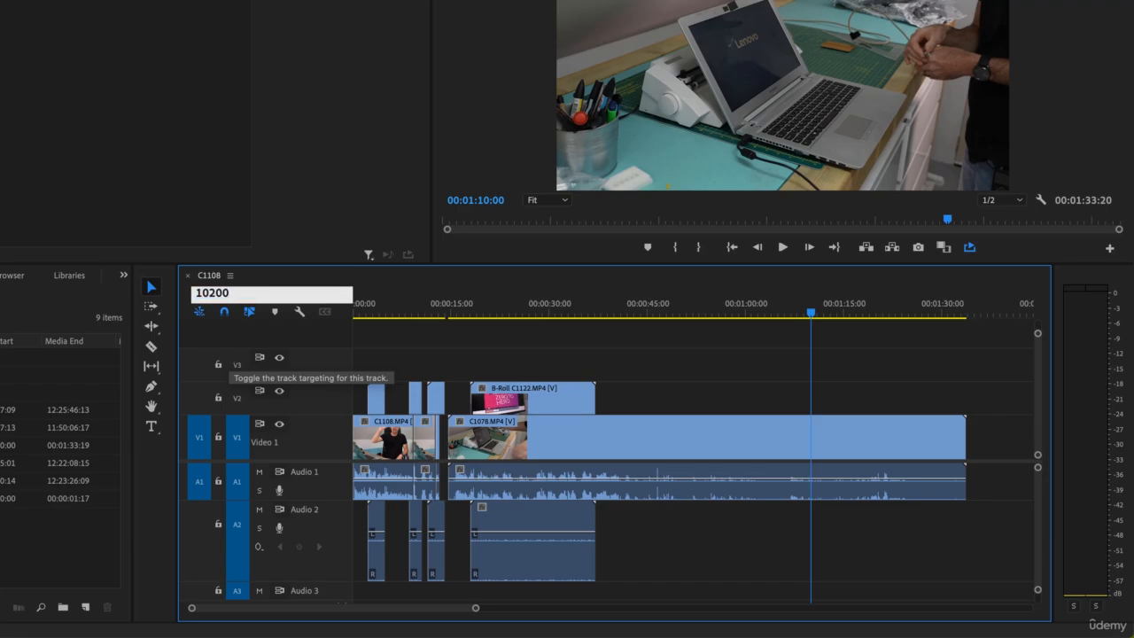
key(Return)
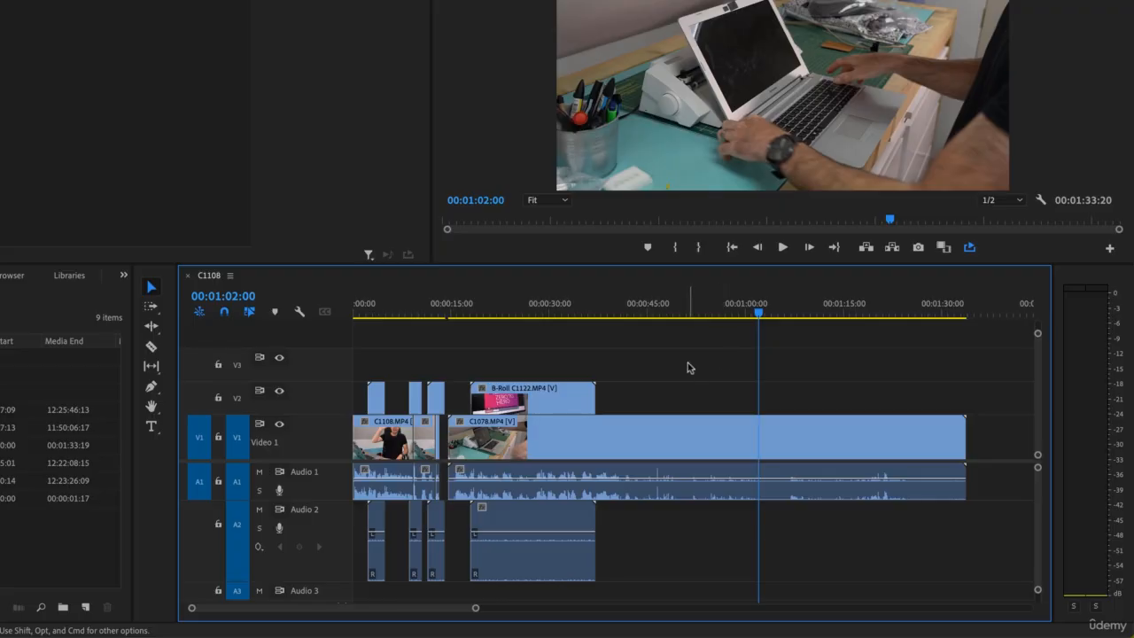
text(105)
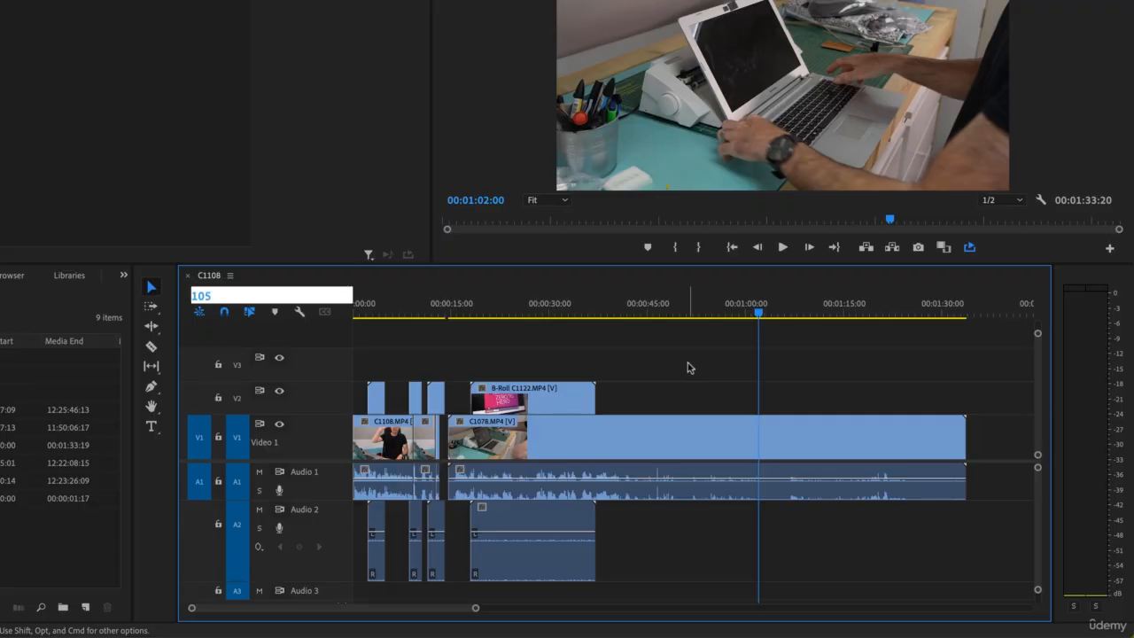
key(Return)
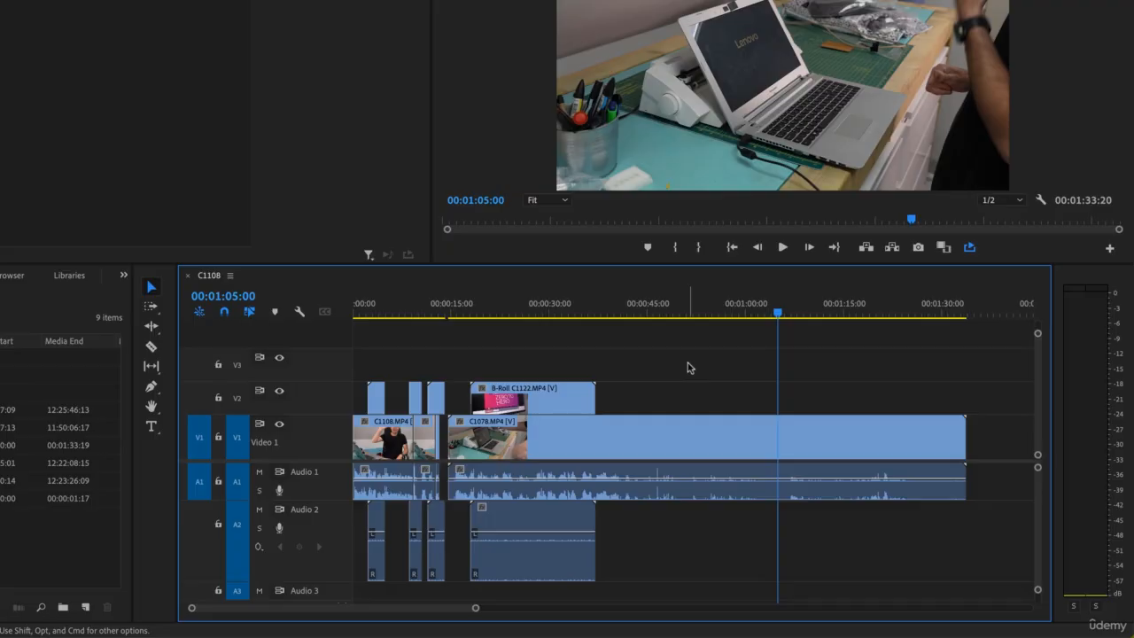
Jump the playhead to 00:00:05:00 with the shorthand 0500, then enter 1200 as the next timecode.
text(0500)
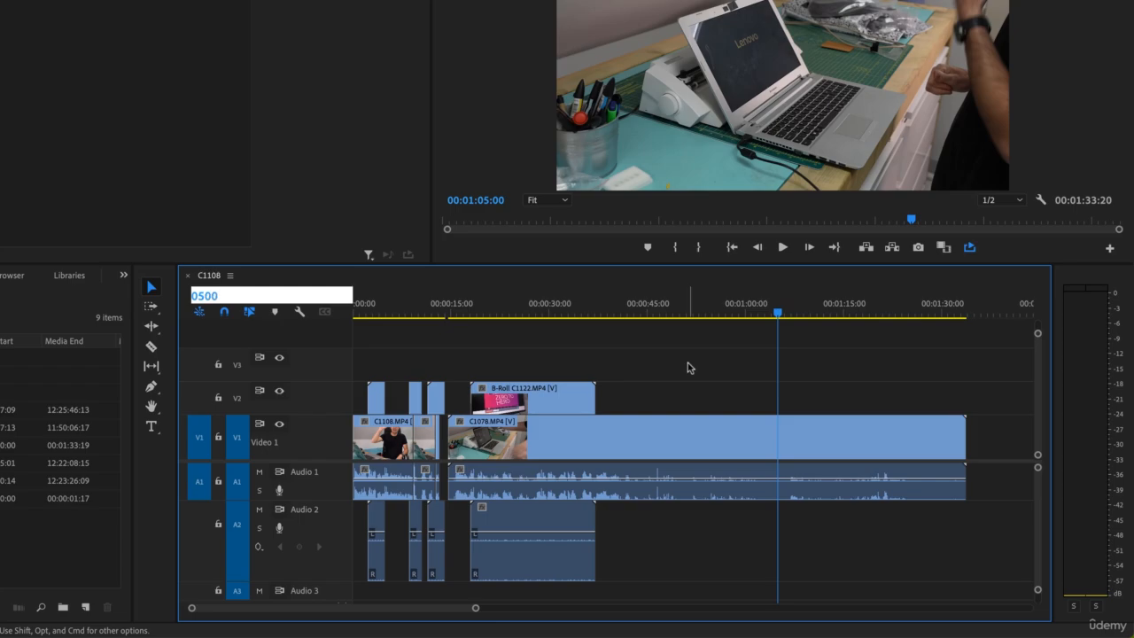
key(Return)
text(1:20:0)
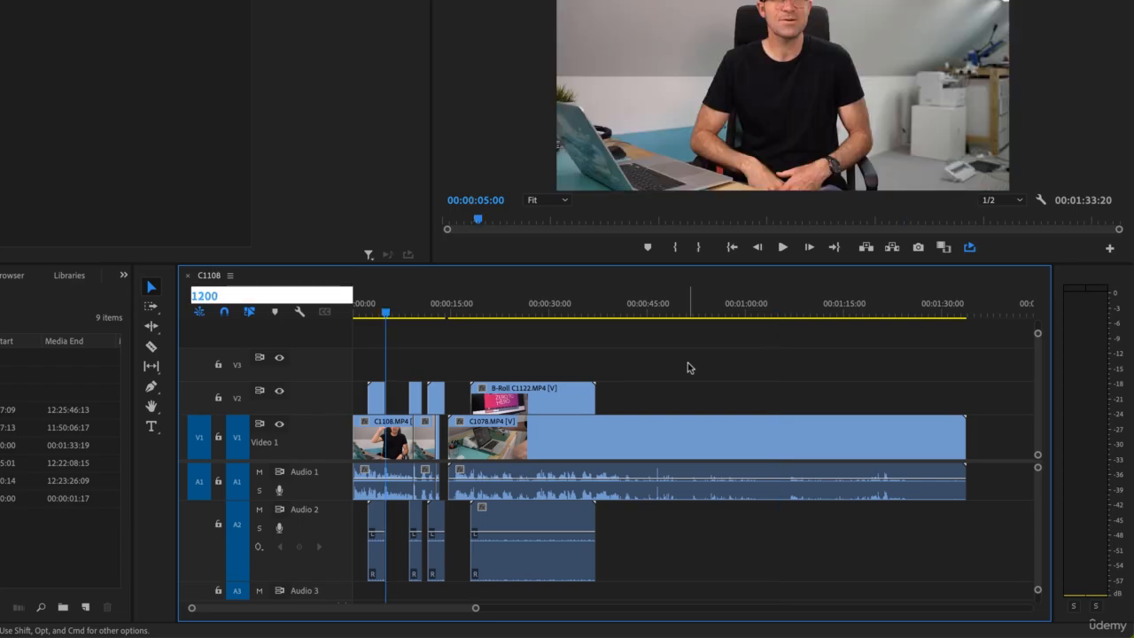
text(0)
key(Return)
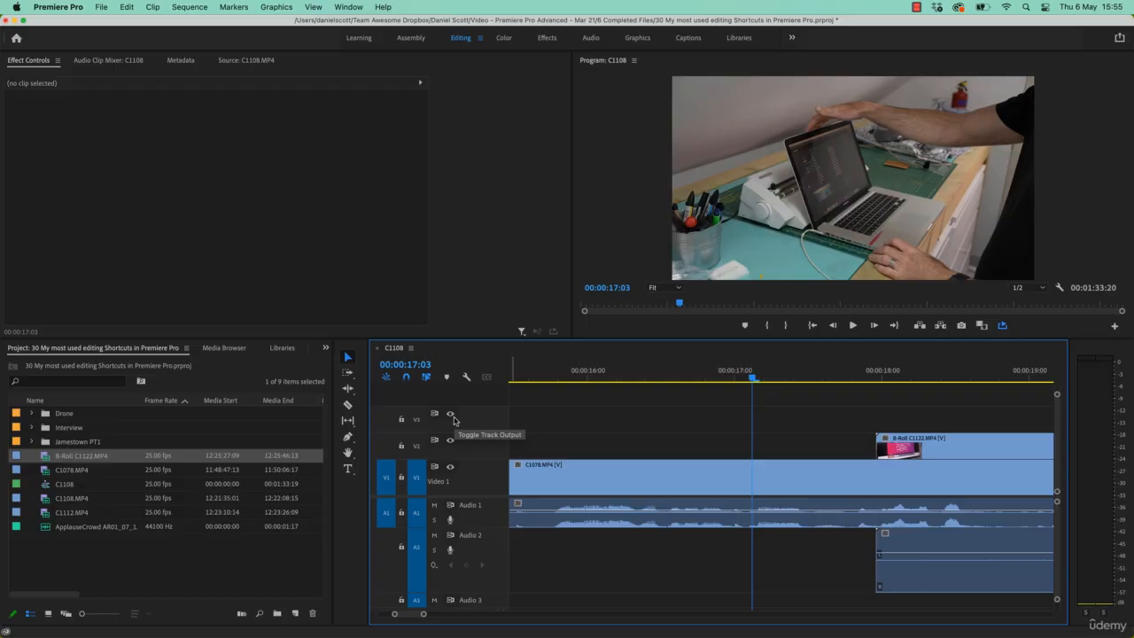
Toggle the video tracks' output, Audio 1's mute and track V3's lock off and back on.
shift+click(451, 414)
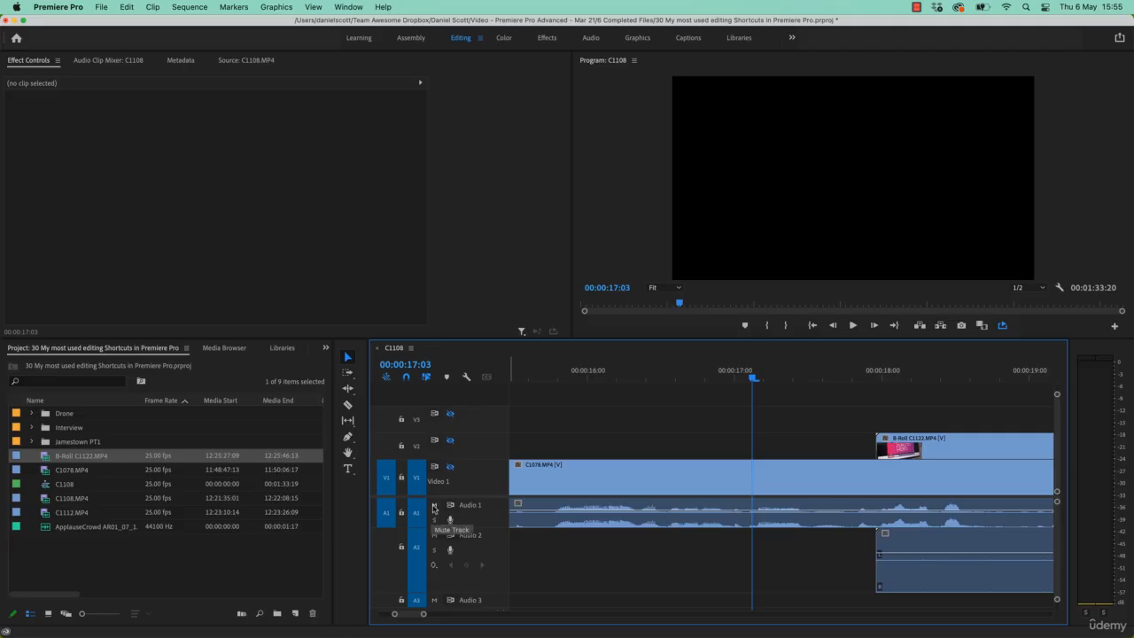
super+click(433, 507)
super+click(434, 506)
super+click(450, 466)
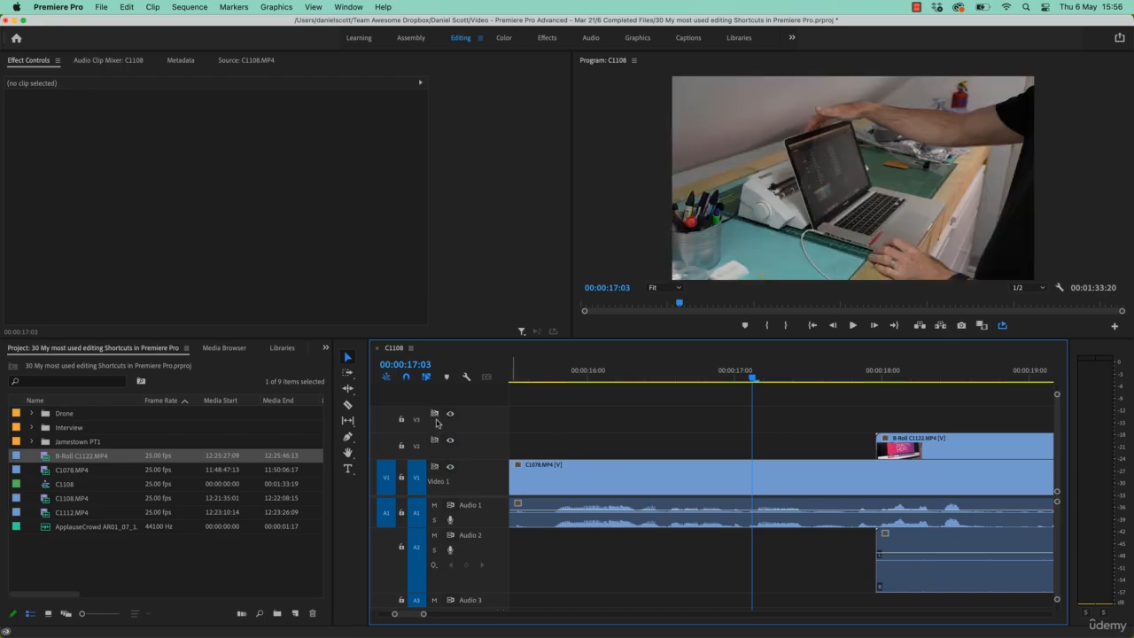
shift+click(400, 419)
shift+click(400, 420)
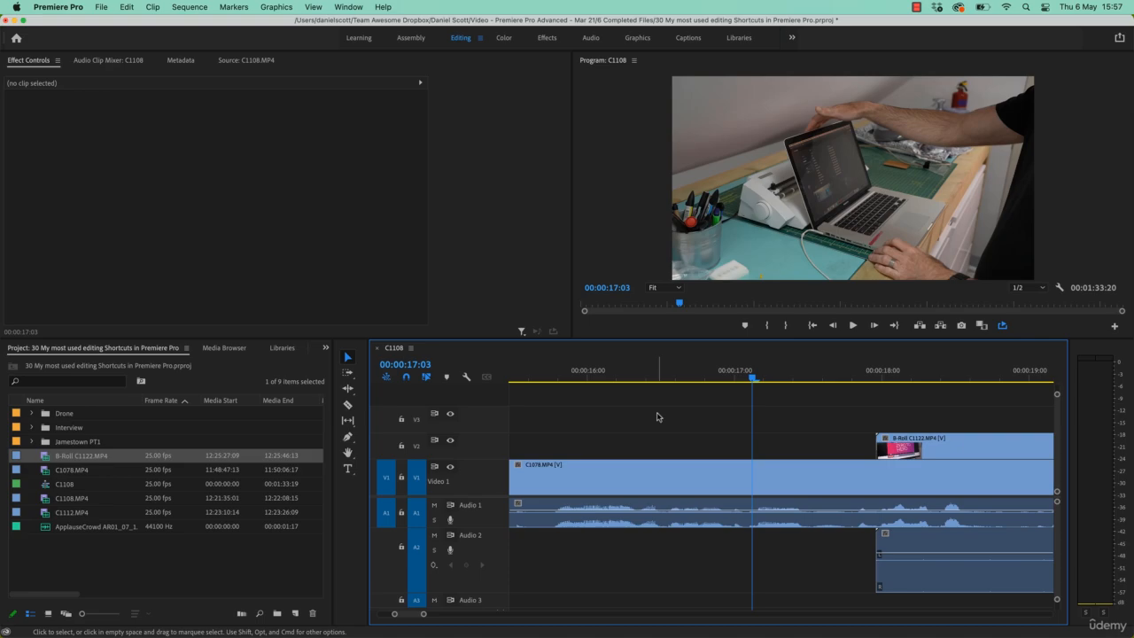
Bring each main panel into focus in turn with the panel shortcuts, ending on the Effects panel.
key(shift+1)
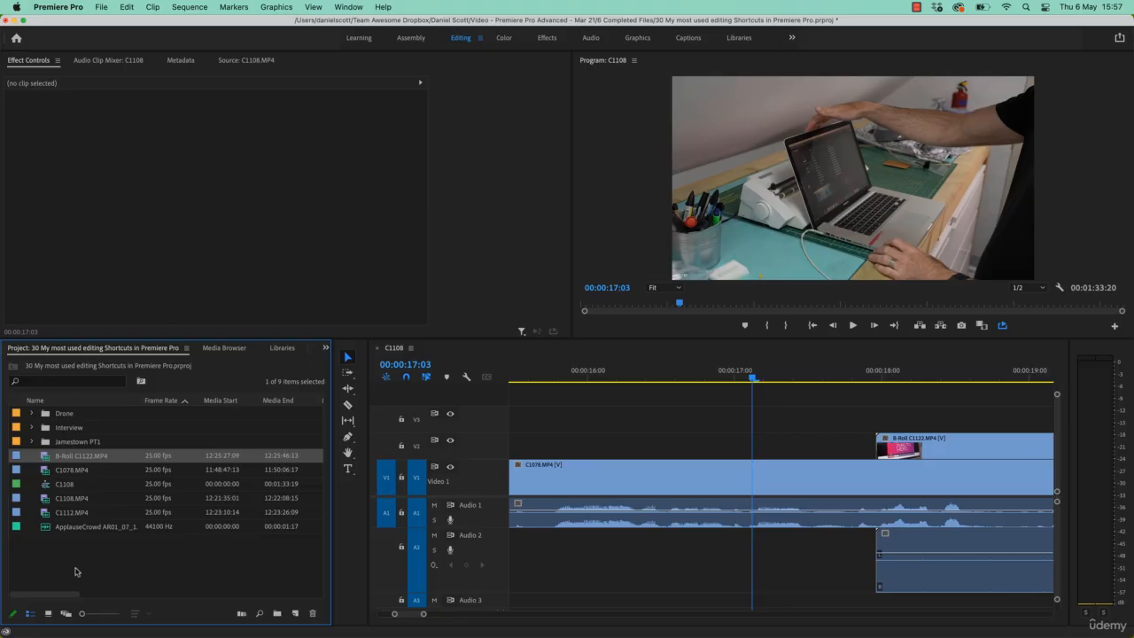
key(shift+2)
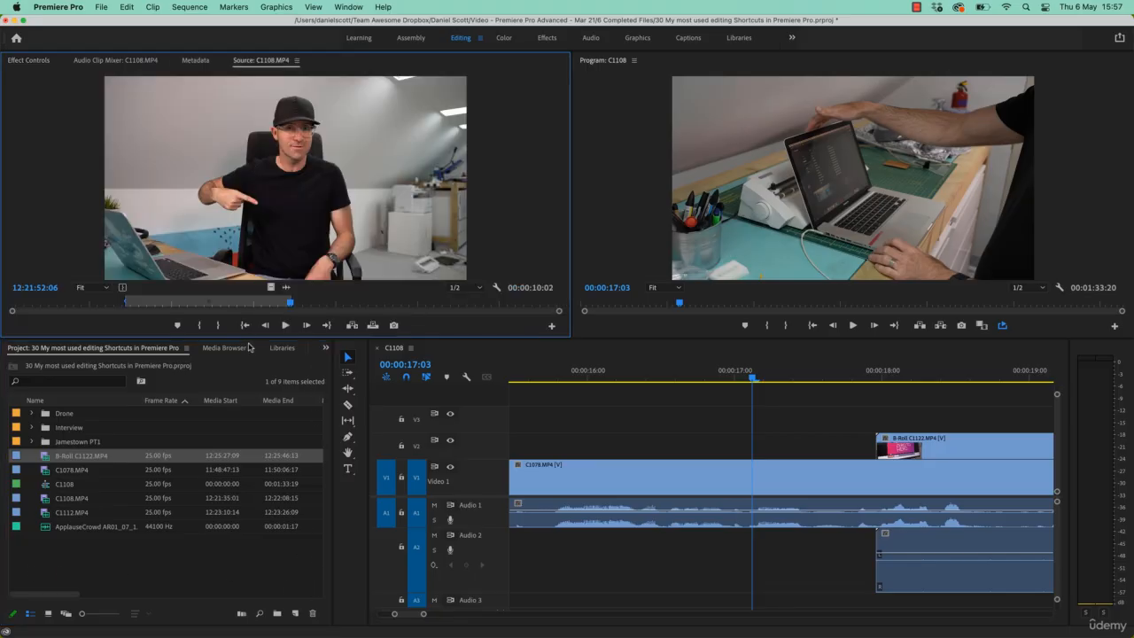
key(shift+3)
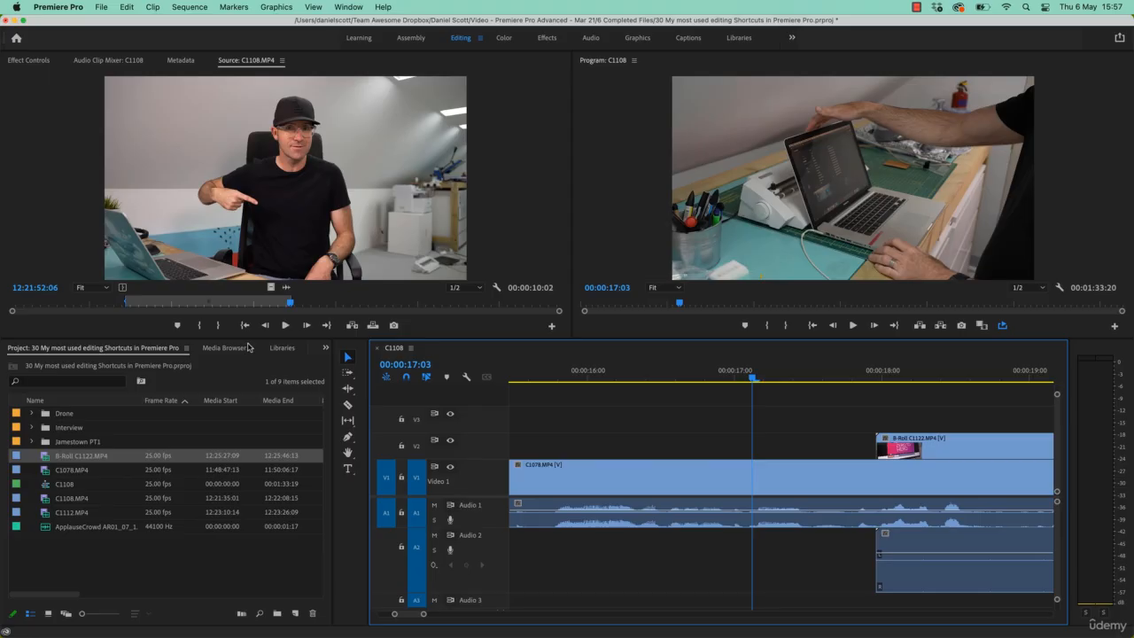
key(shift+4)
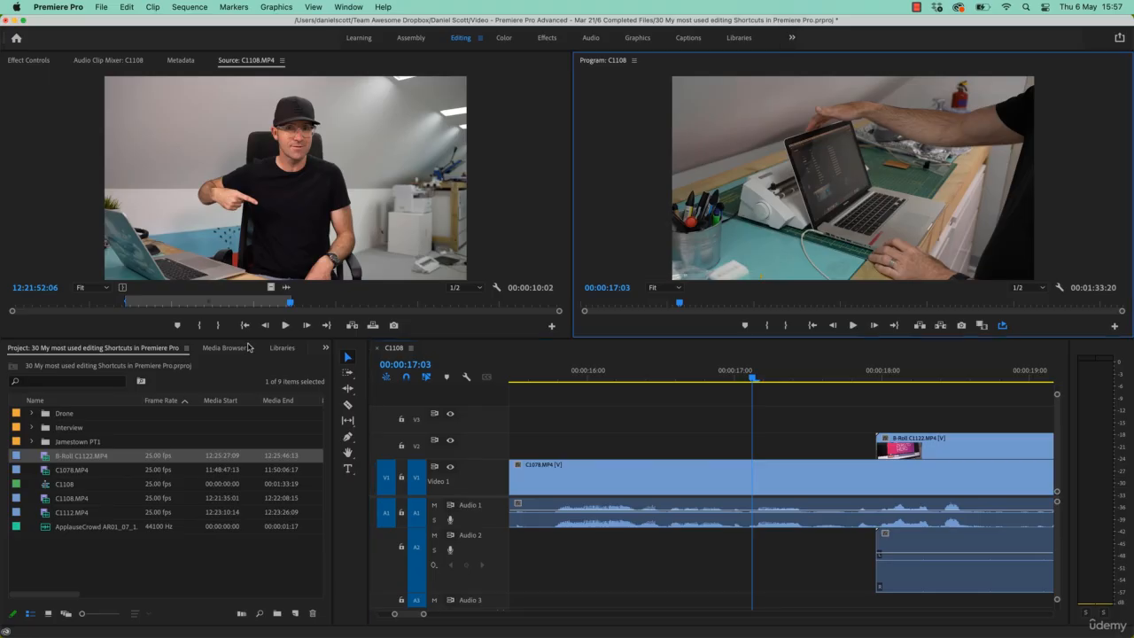
key(shift+5)
key(shift+6)
key(shift+7)
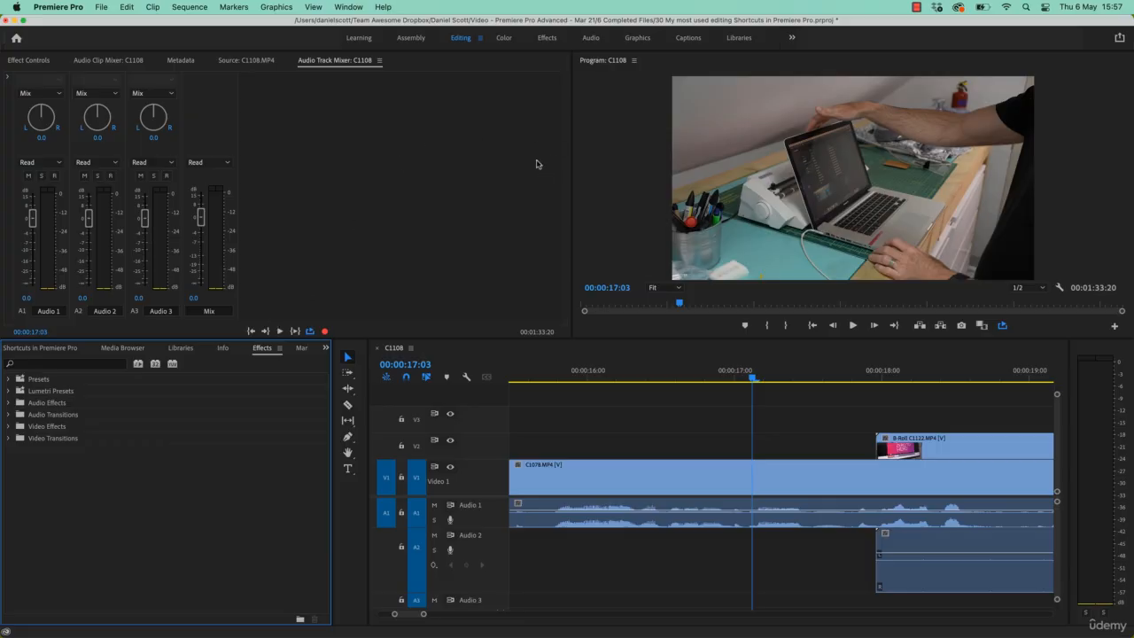
Switch between the Libraries, Media Browser and Project tabs, then bring up the Source monitor.
click(189, 348)
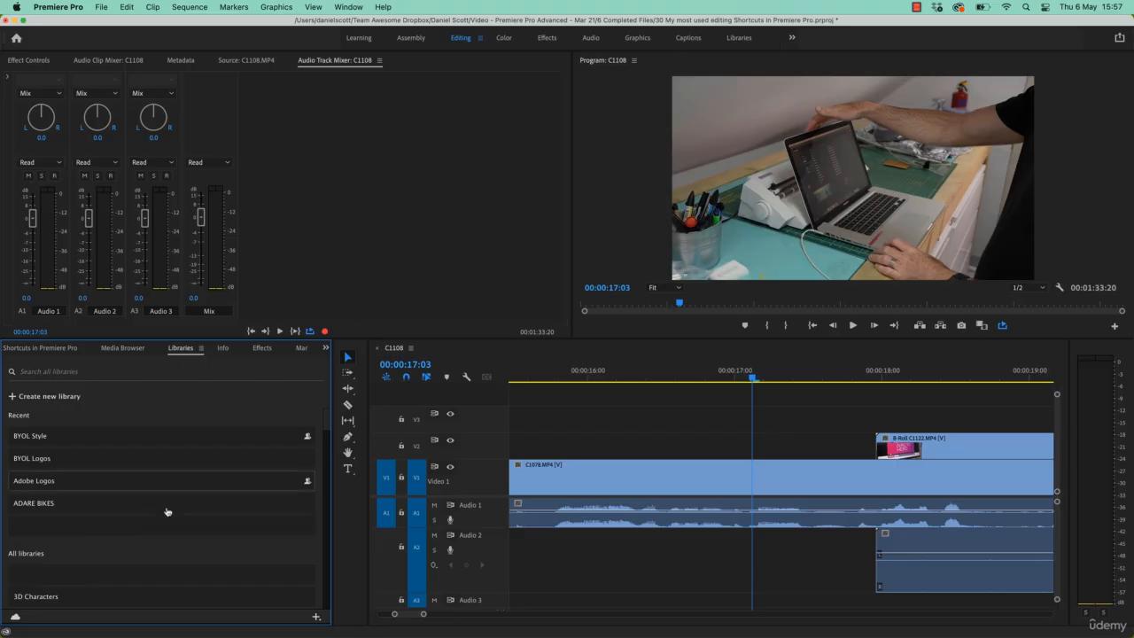
click(120, 349)
click(71, 351)
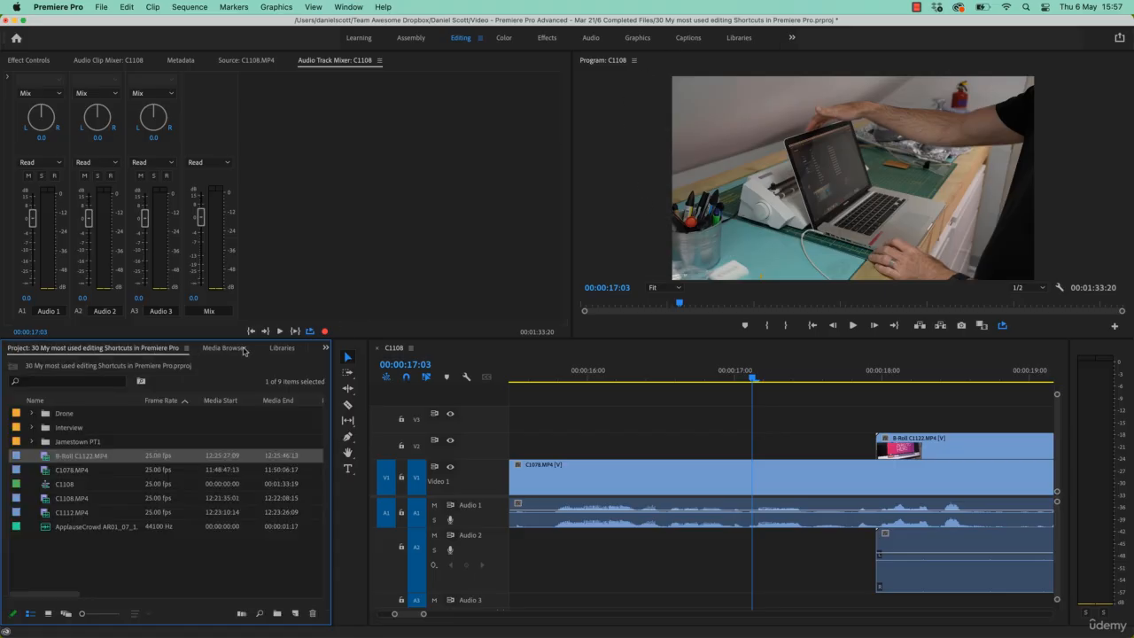
click(233, 349)
click(282, 347)
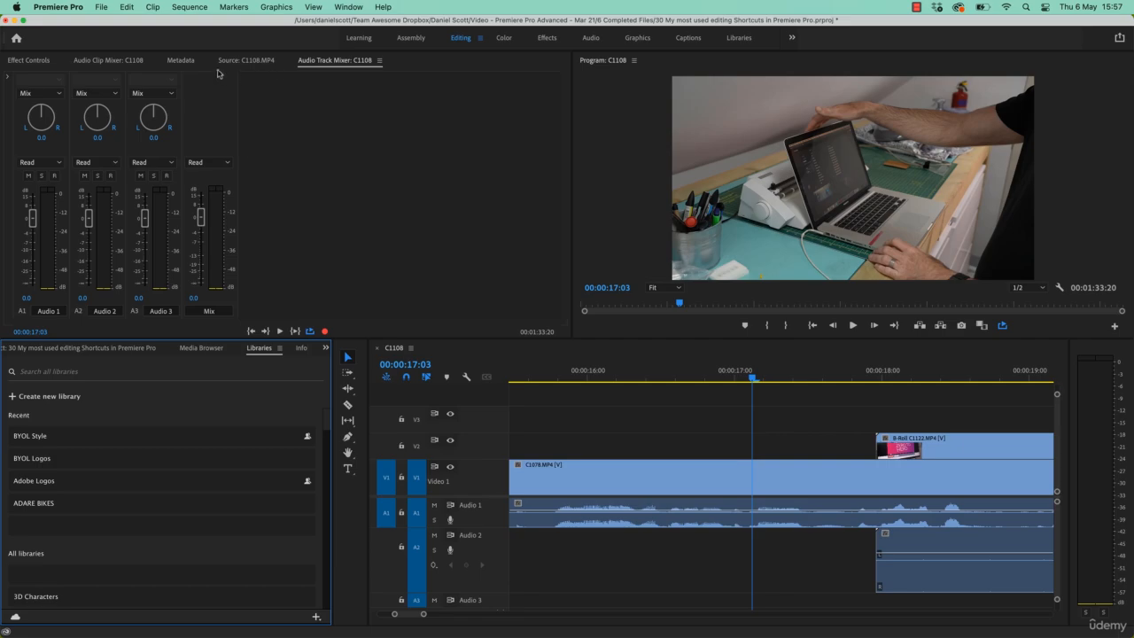
click(244, 60)
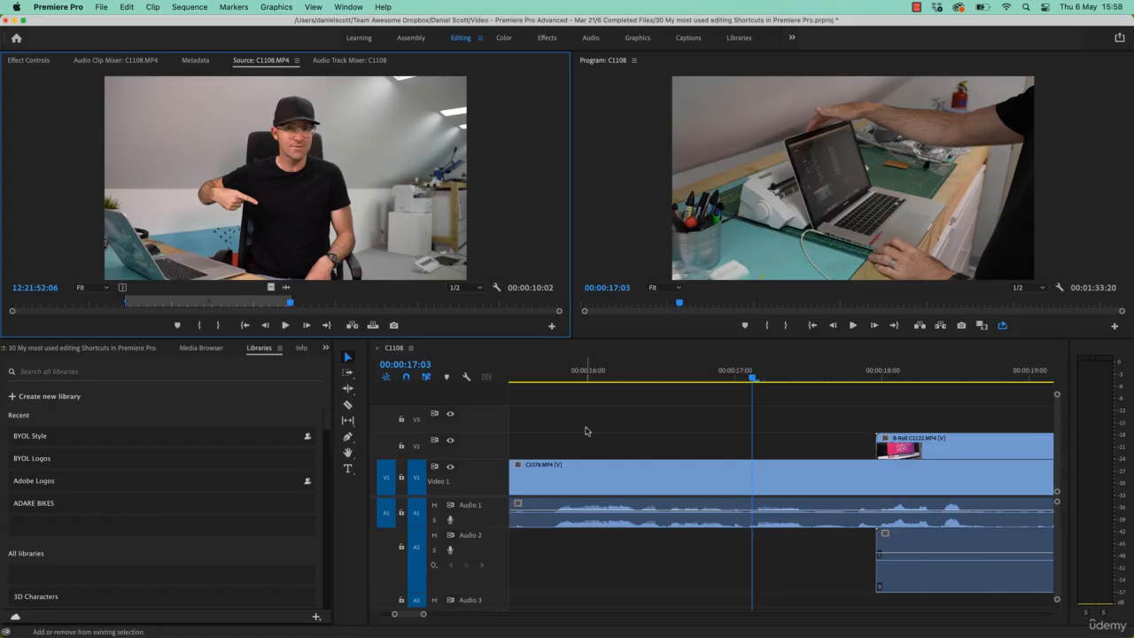
Focus the Project panel, switch through its neighbouring tabs, then focus Project and Effect Controls by shortcut.
key(shift+1)
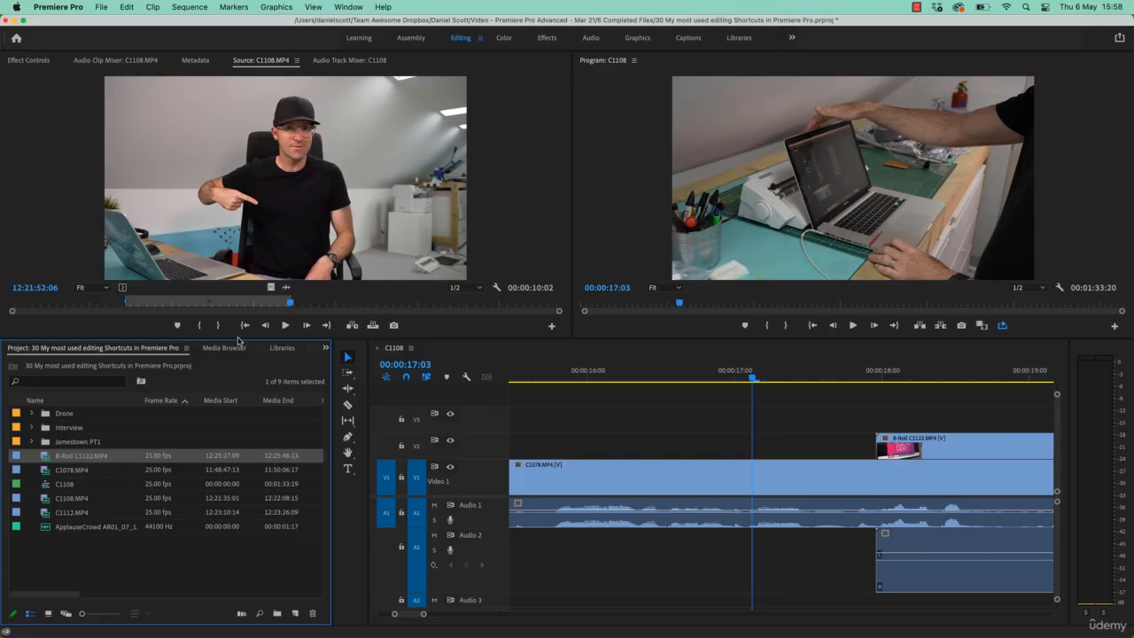
click(238, 349)
click(288, 352)
key(shift+1)
key(shift+5)
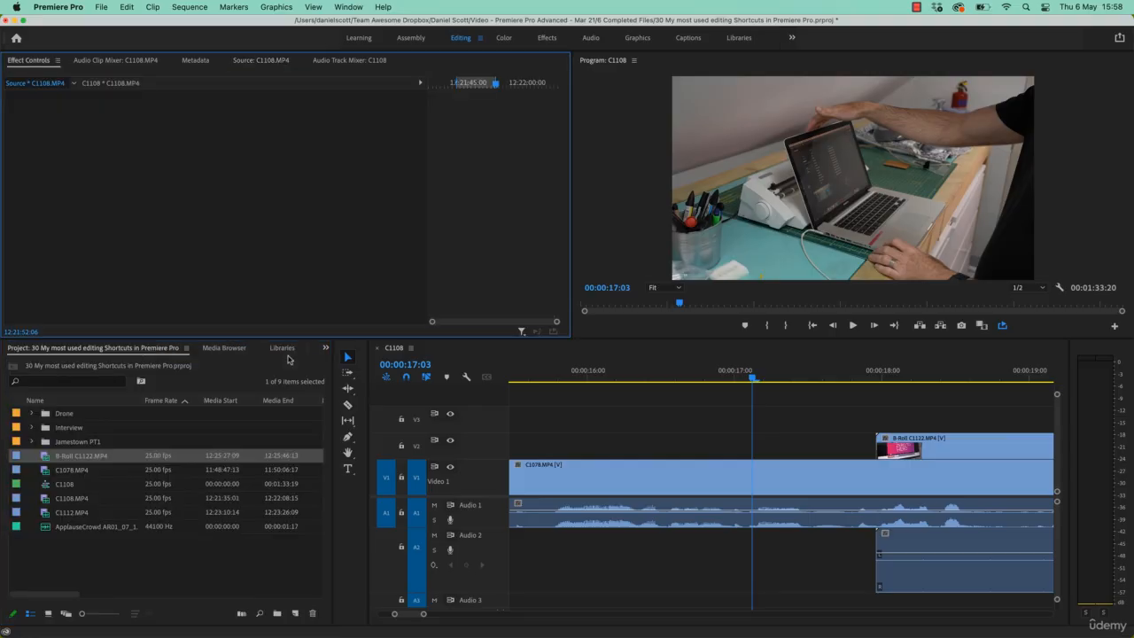
Select the C1078 clip on video track 1 and cycle through its Effect Controls, Metadata and Effects panels.
click(622, 481)
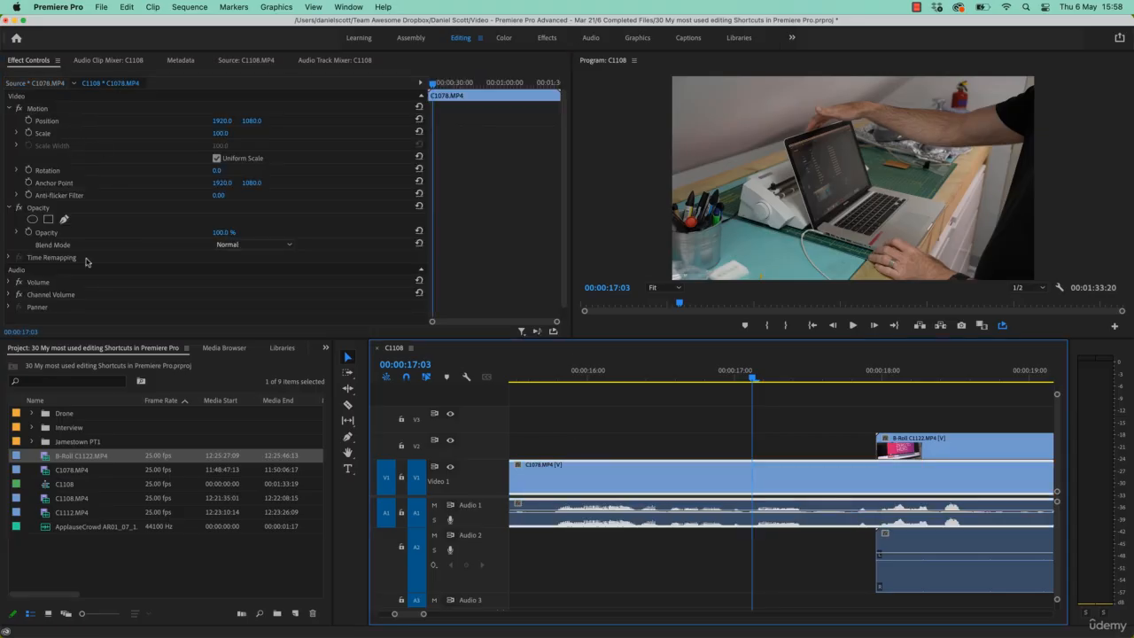
key(shift+6)
click(186, 68)
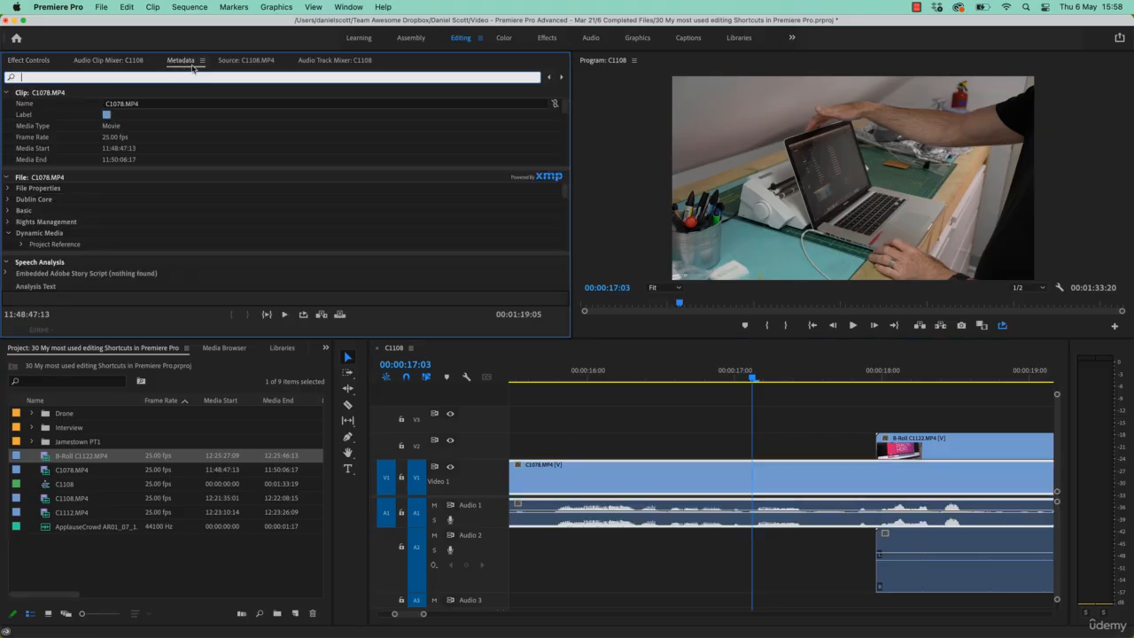
click(227, 67)
key(shift+5)
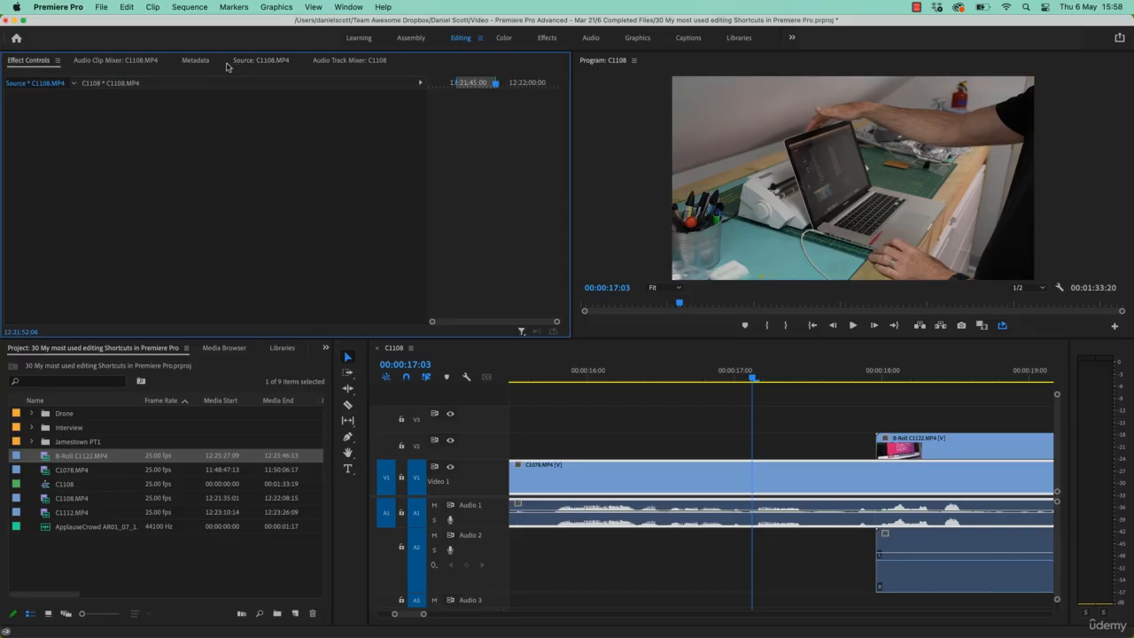
key(shift+7)
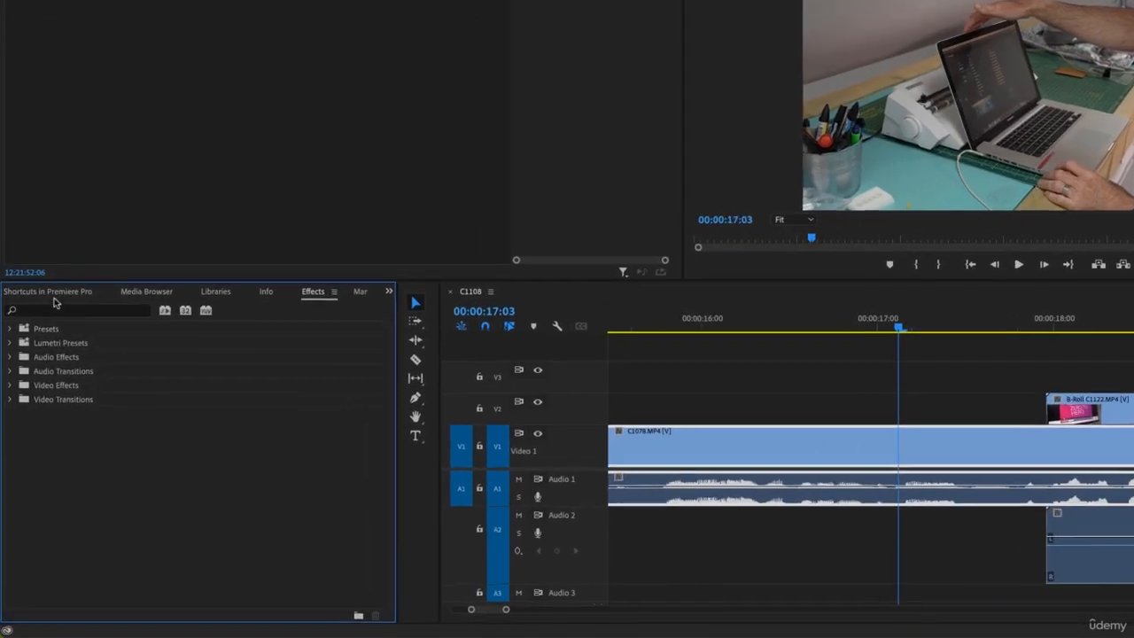
Focus the Project panel and expand the Jamestown PT1, Interview and Drone bins.
key(shift+1)
click(39, 393)
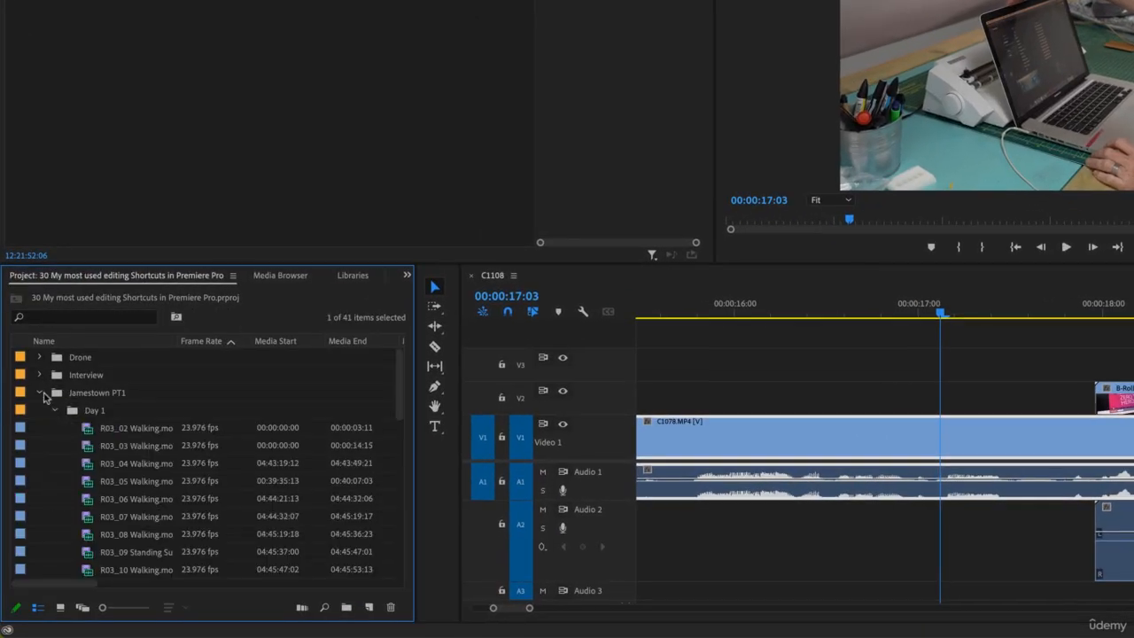
click(39, 375)
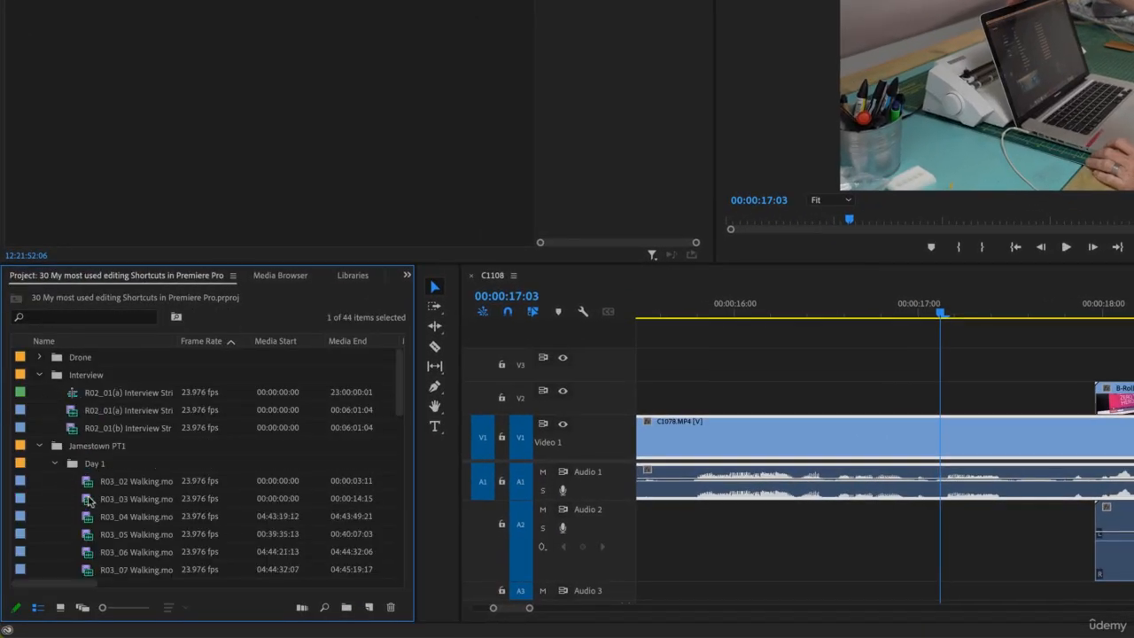
click(39, 358)
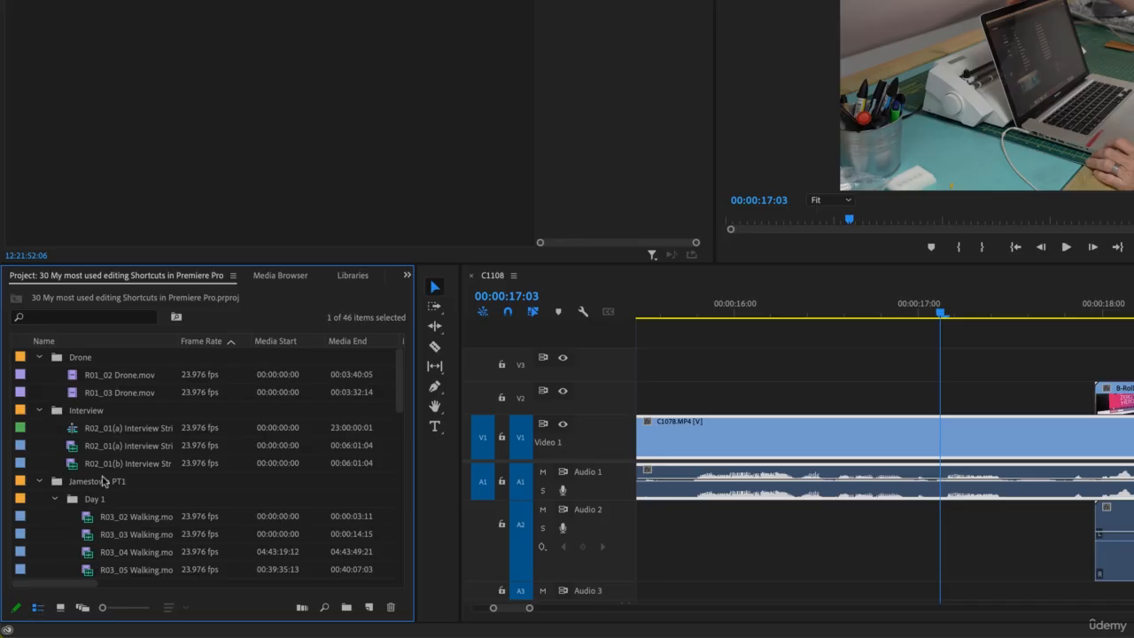
Collapse all bins in the Project panel at once, then expand them all again.
scroll(111, 491, down, 9)
scroll(111, 492, up, 9)
alt+click(39, 357)
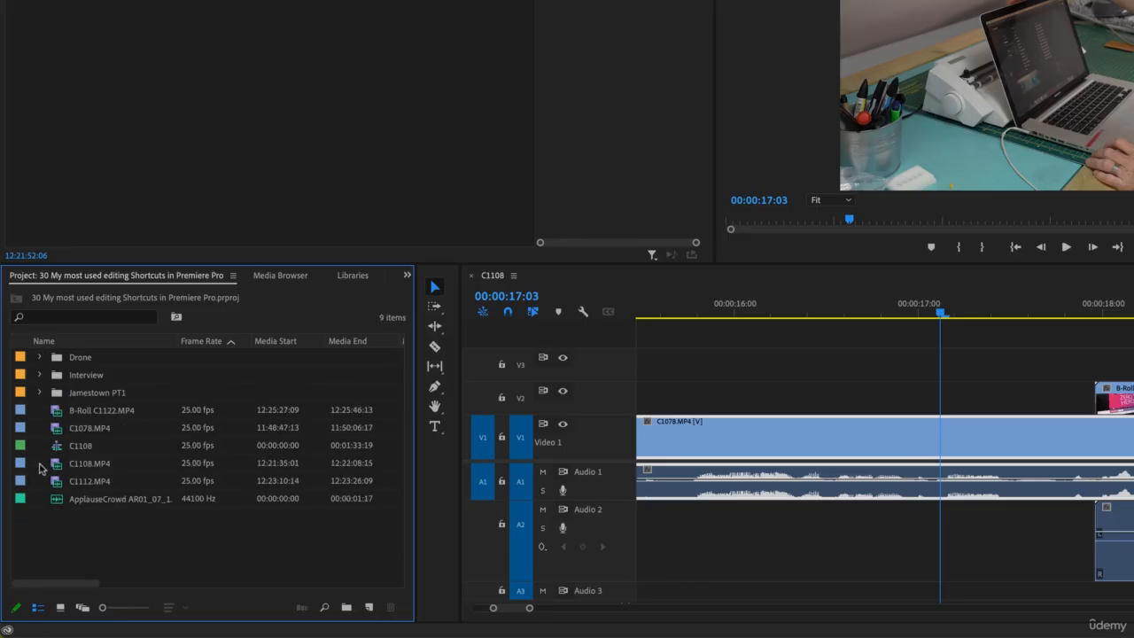
alt+click(40, 358)
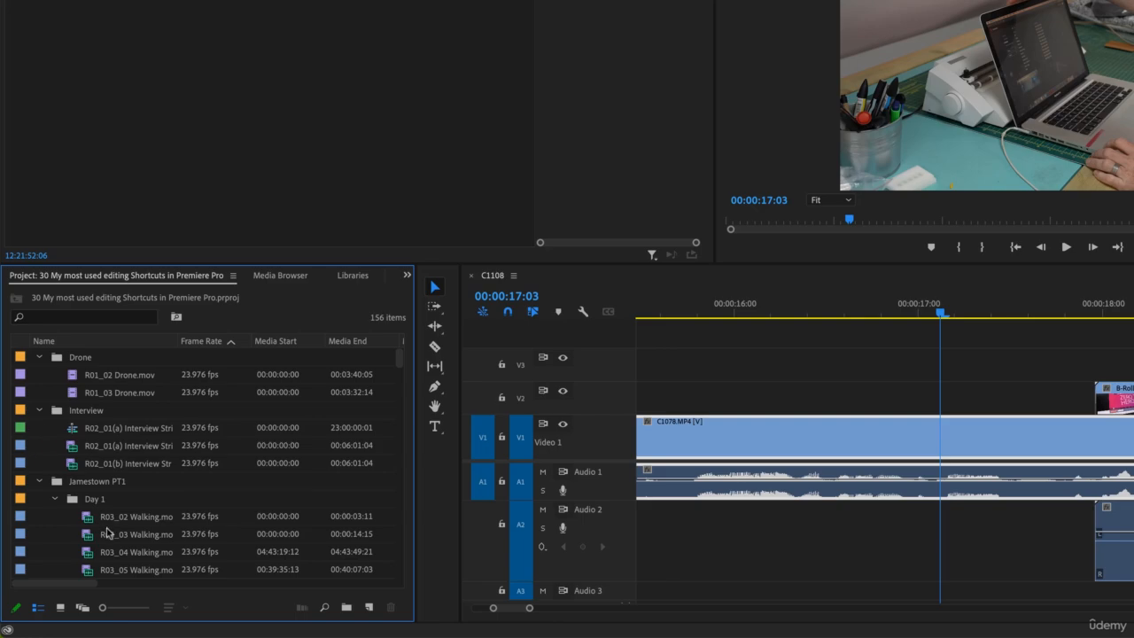
Maximize the Project panel to fill the whole window.
scroll(151, 529, down, 10)
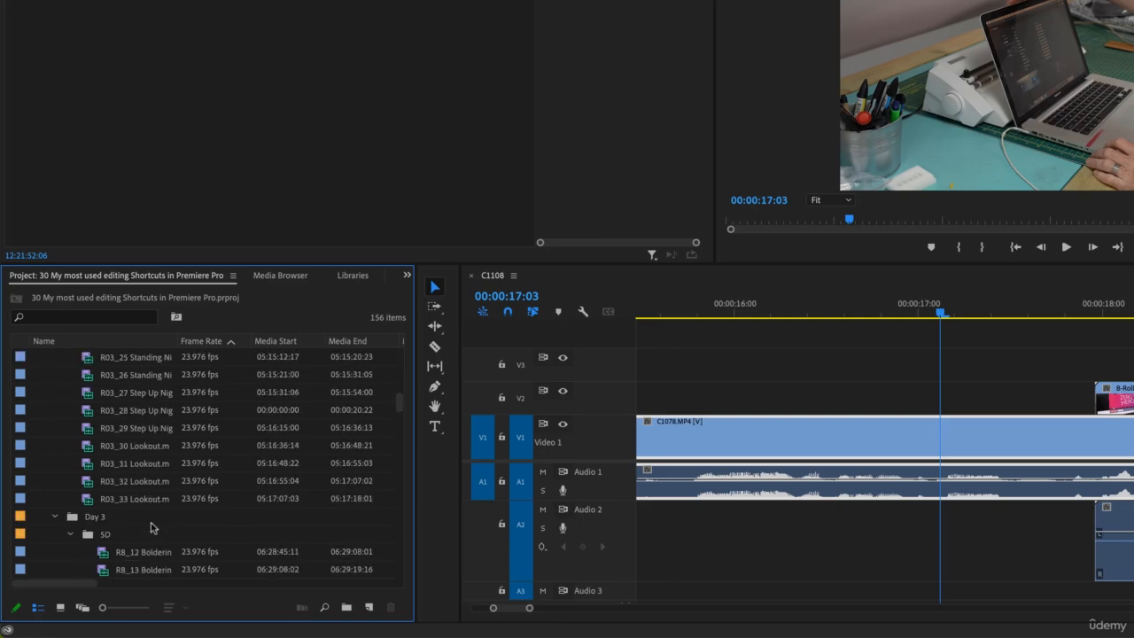
key(grave)
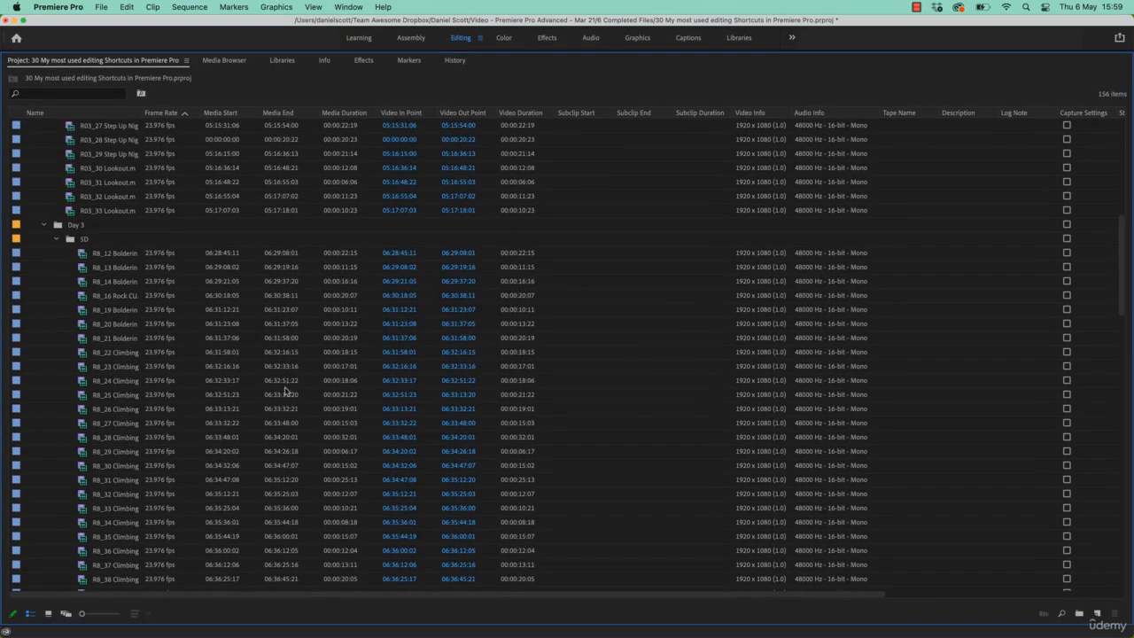
scroll(271, 420, up, 15)
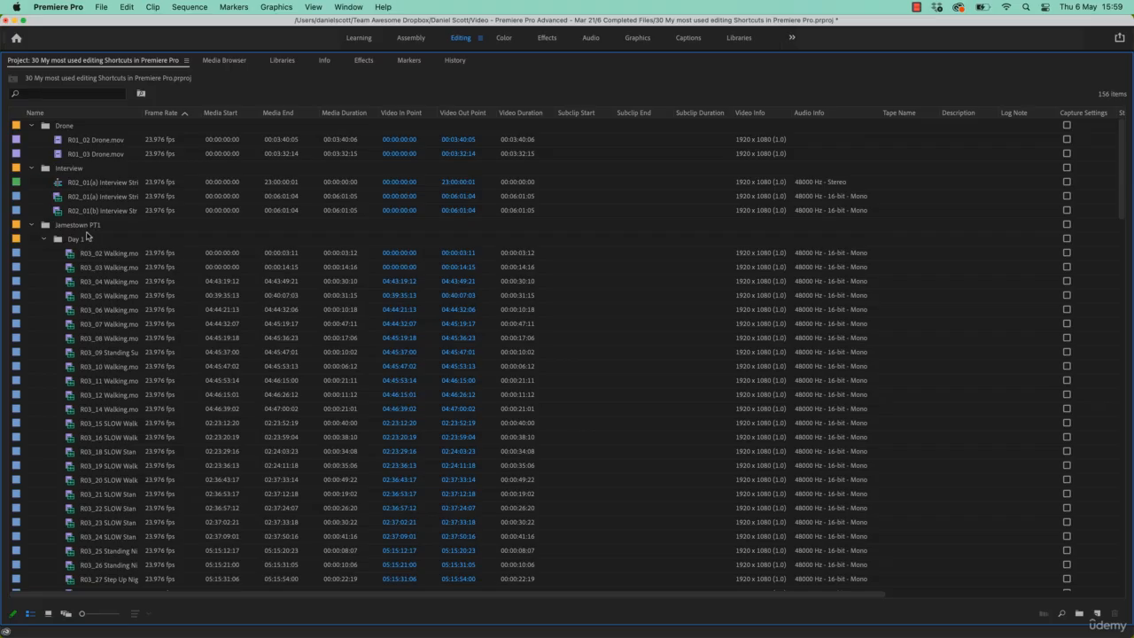
Toggle all bins in the maximized Project panel closed and open, ending with every bin collapsed.
super+click(31, 128)
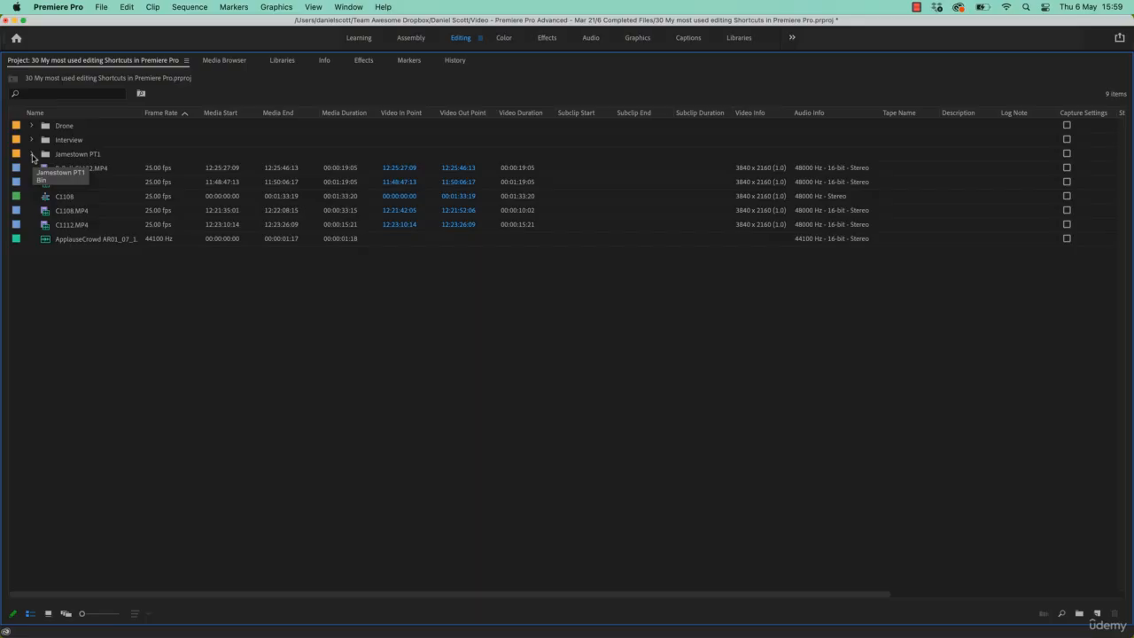
alt+click(33, 155)
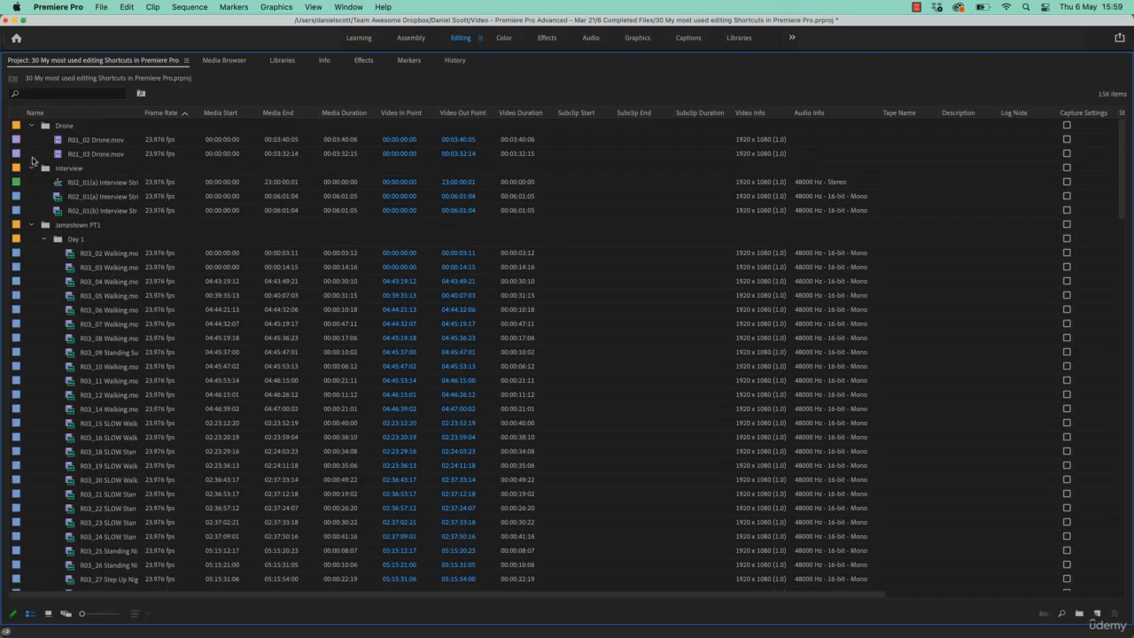
alt+click(32, 169)
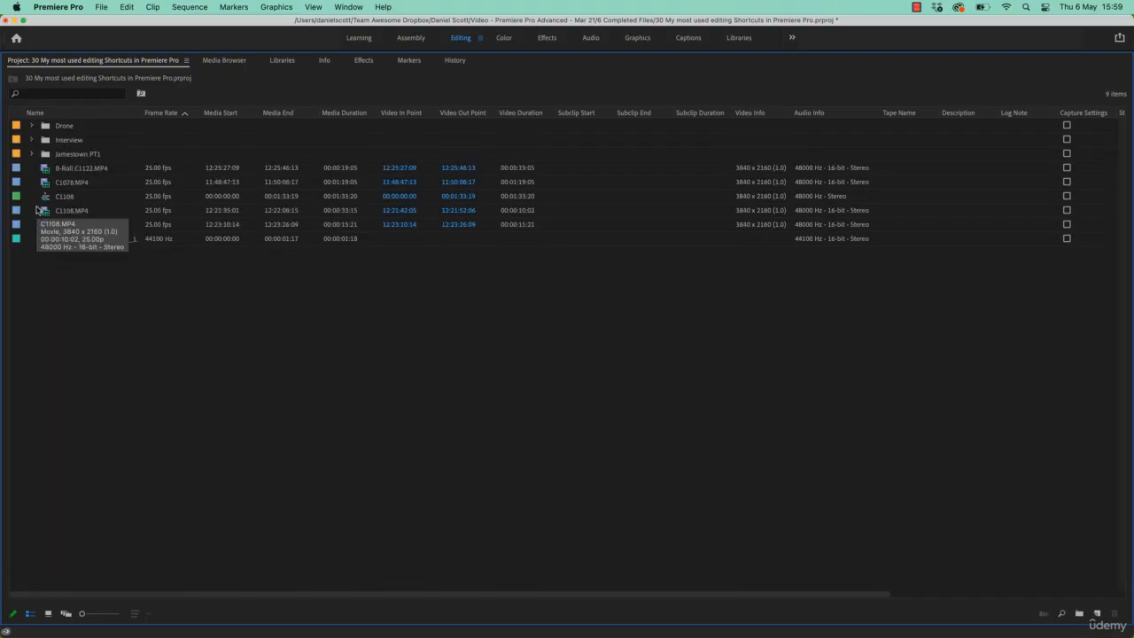